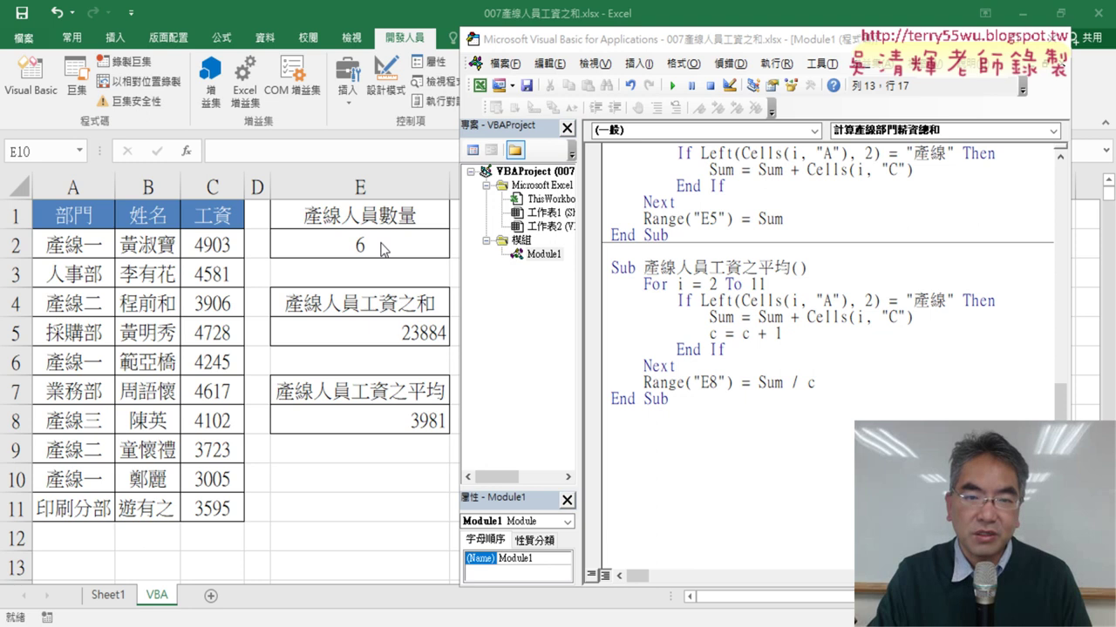
# Return from the VBA editor to the worksheet and select E2, which holds the headcount 6.
pyautogui.hotkey('alt', 'F11')
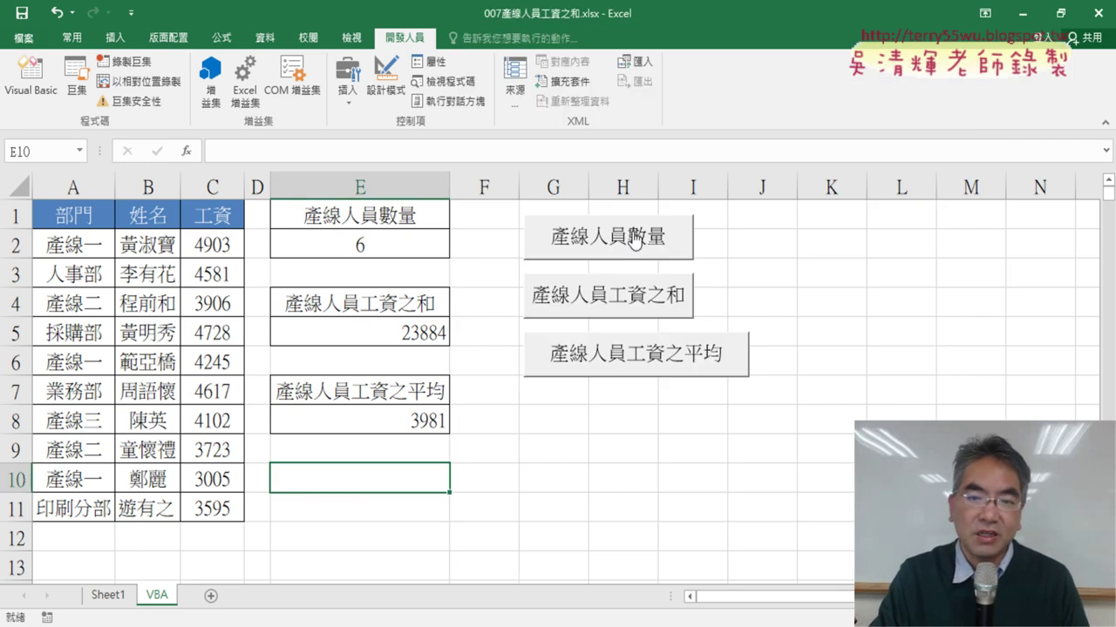
pyautogui.click(420, 255)
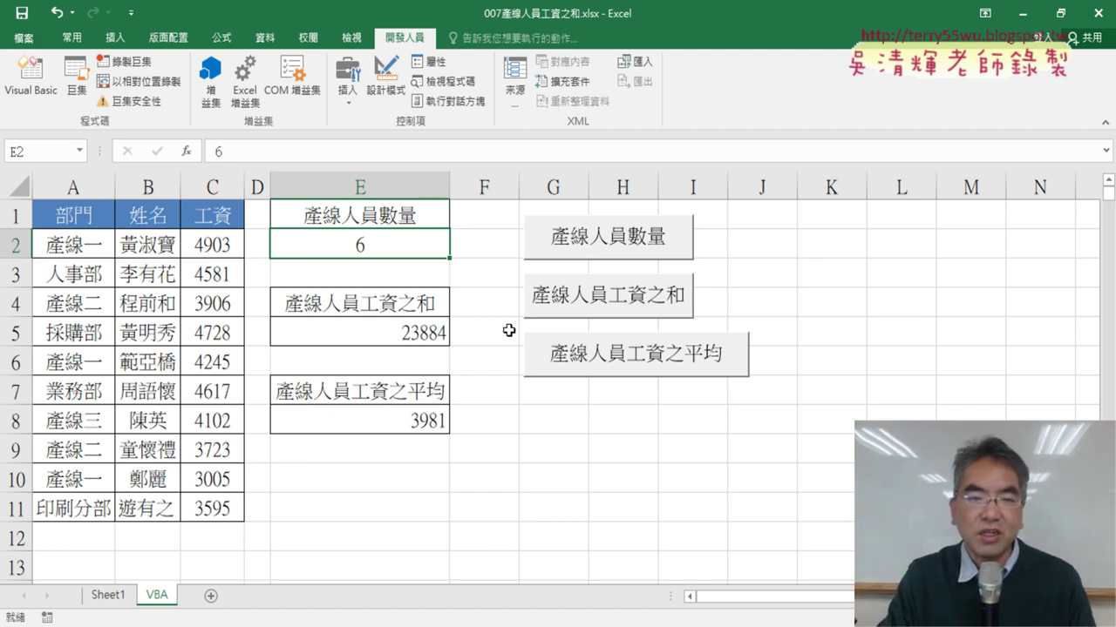
# Start a new Sub 清除 procedure below the last End Sub in Module1.
pyautogui.click(29, 91)
pyautogui.click(662, 430)
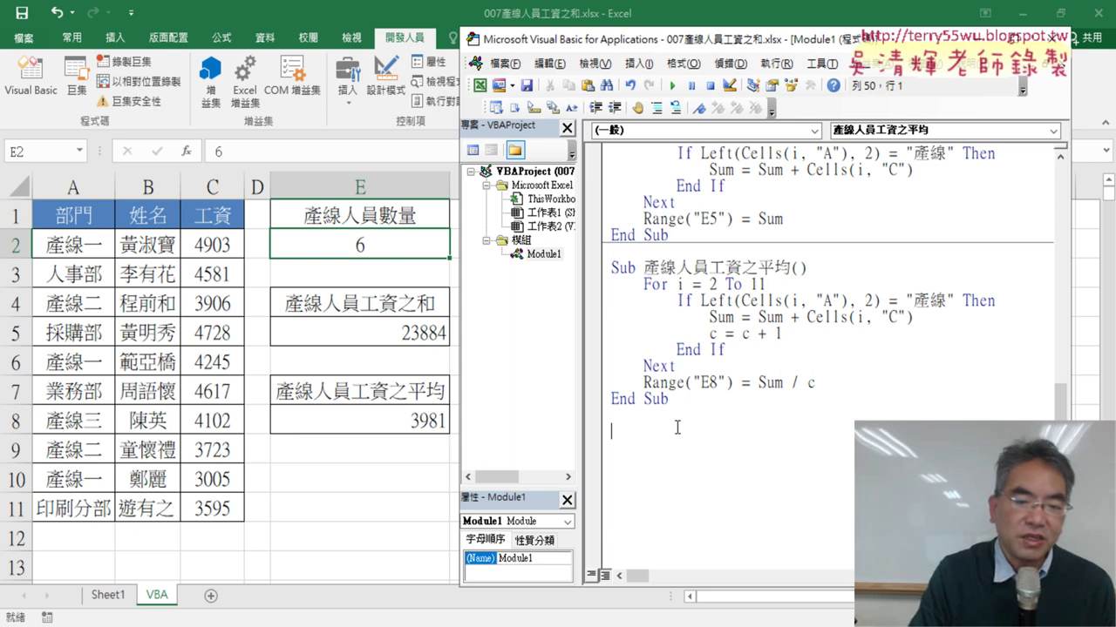
pyautogui.write('sub ')
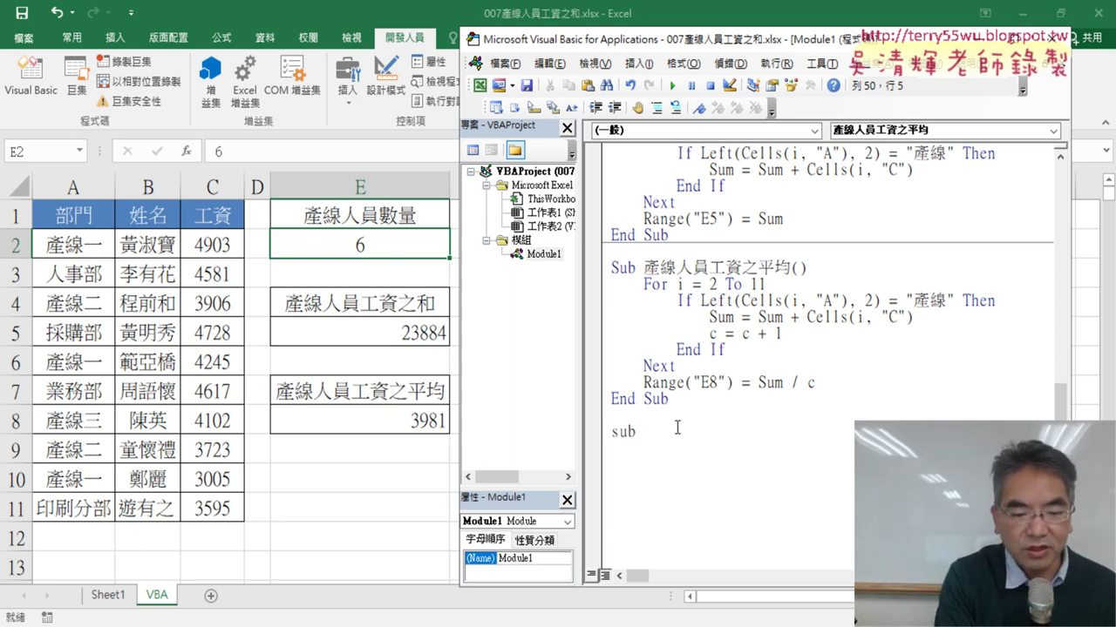
pyautogui.write('ㄑㄧㄥ')
pyautogui.press('space')
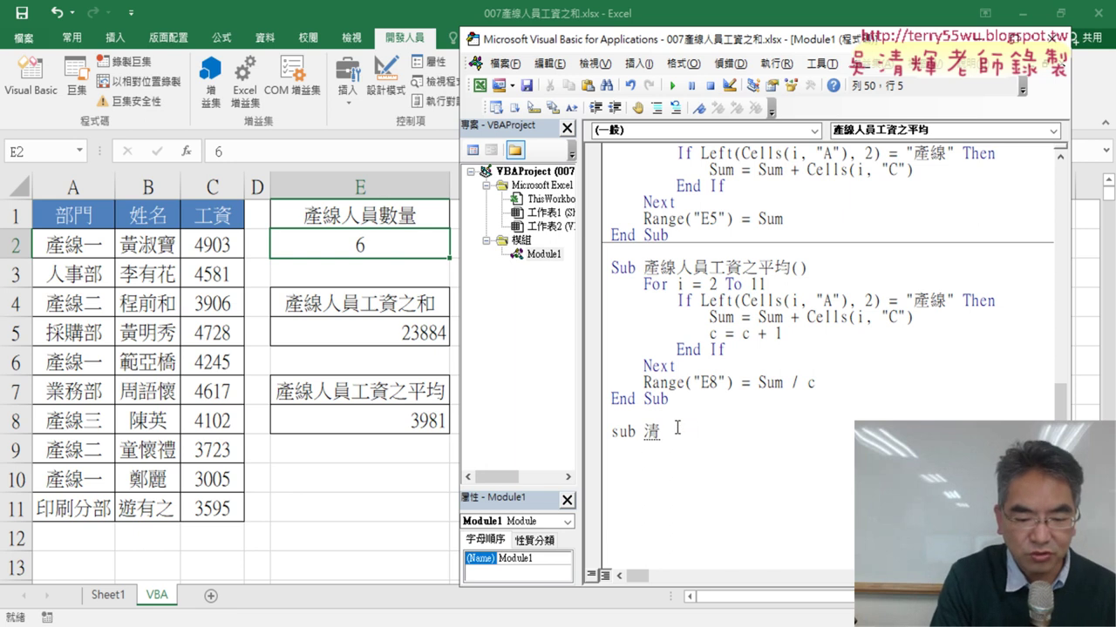
pyautogui.write('ㄔㄨˊ')
pyautogui.press('Return')
pyautogui.press('Return')
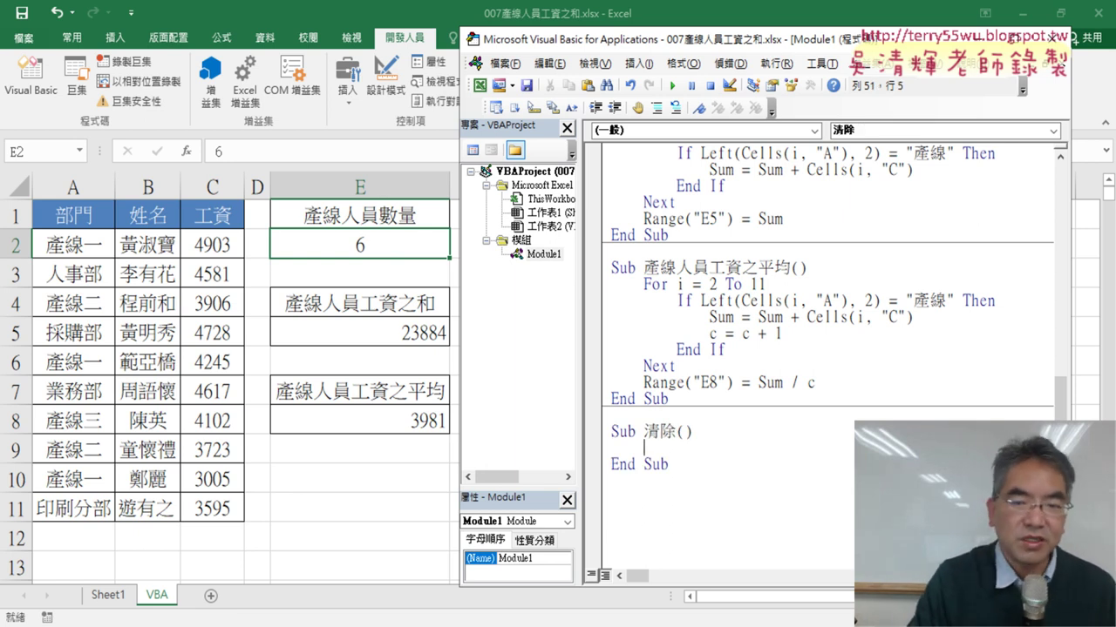
pyautogui.press('Tab')
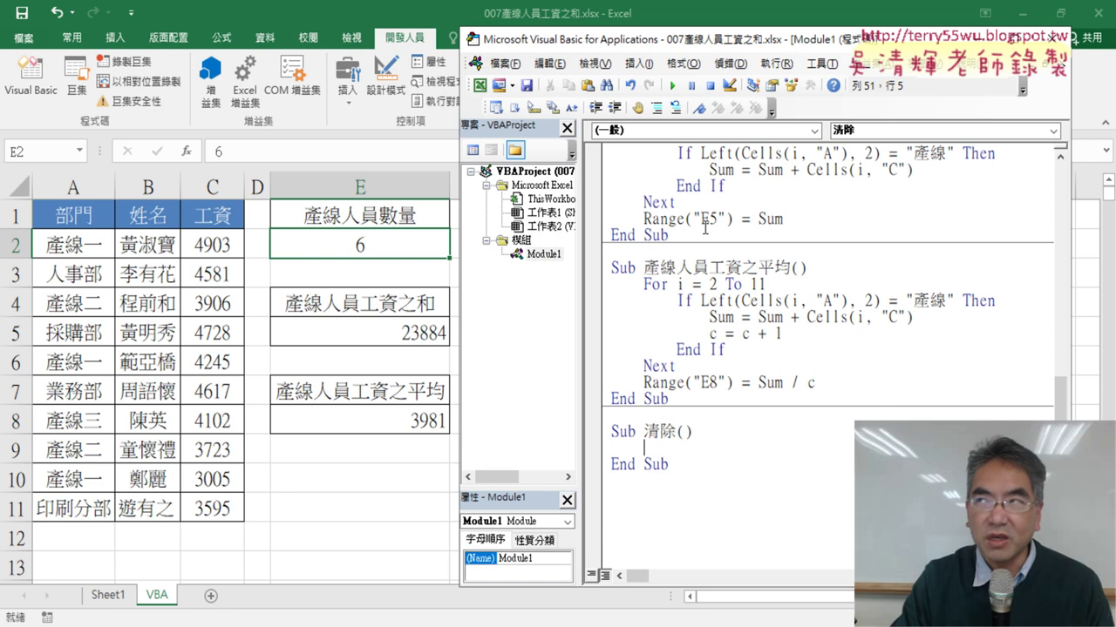
# Write the first line of 清除 as Range("E2") = "" by reusing an existing Range line.
pyautogui.moveTo(645, 384)
pyautogui.mouseDown()
pyautogui.moveTo(748, 381)
pyautogui.moveTo(695, 457)
pyautogui.mouseUp()
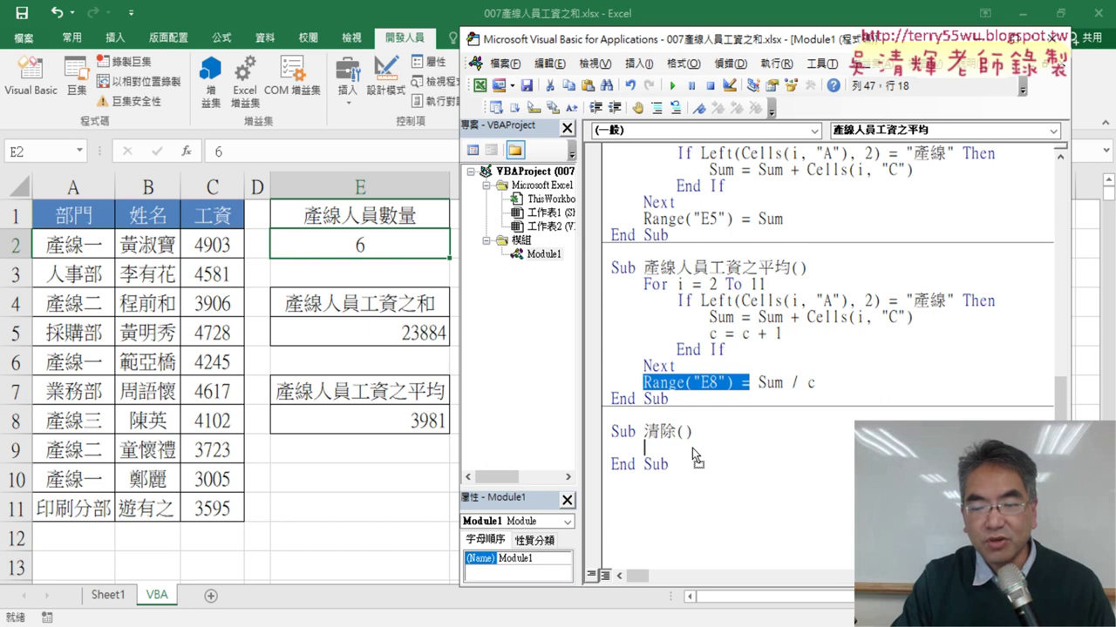
pyautogui.moveTo(694, 457); pyautogui.dragTo(695, 455)
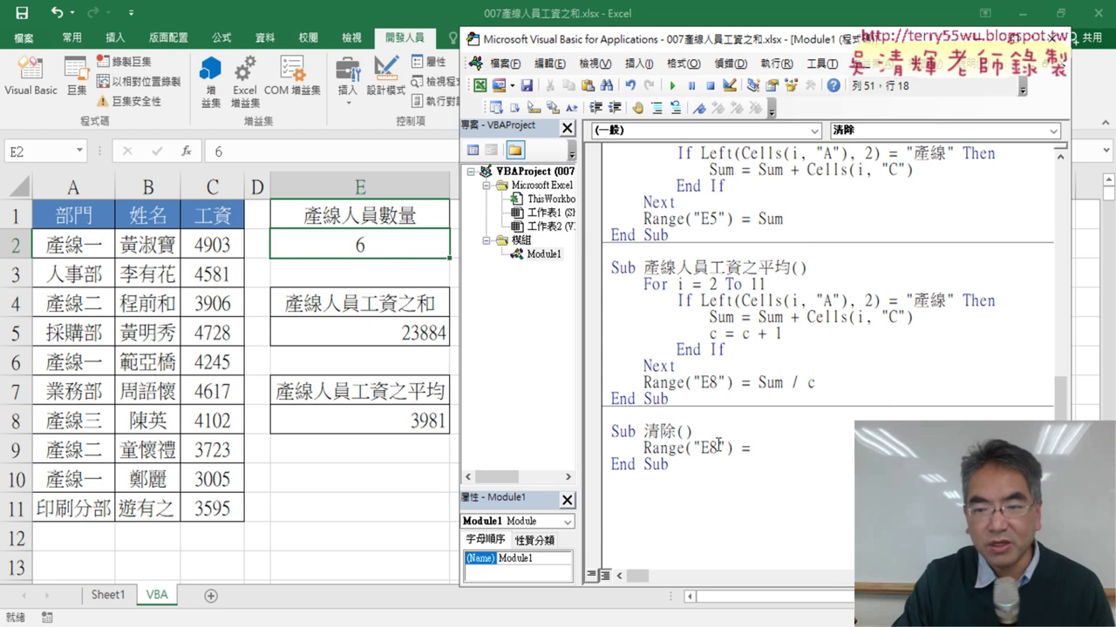
pyautogui.doubleClick(713, 446)
pyautogui.write('E2')
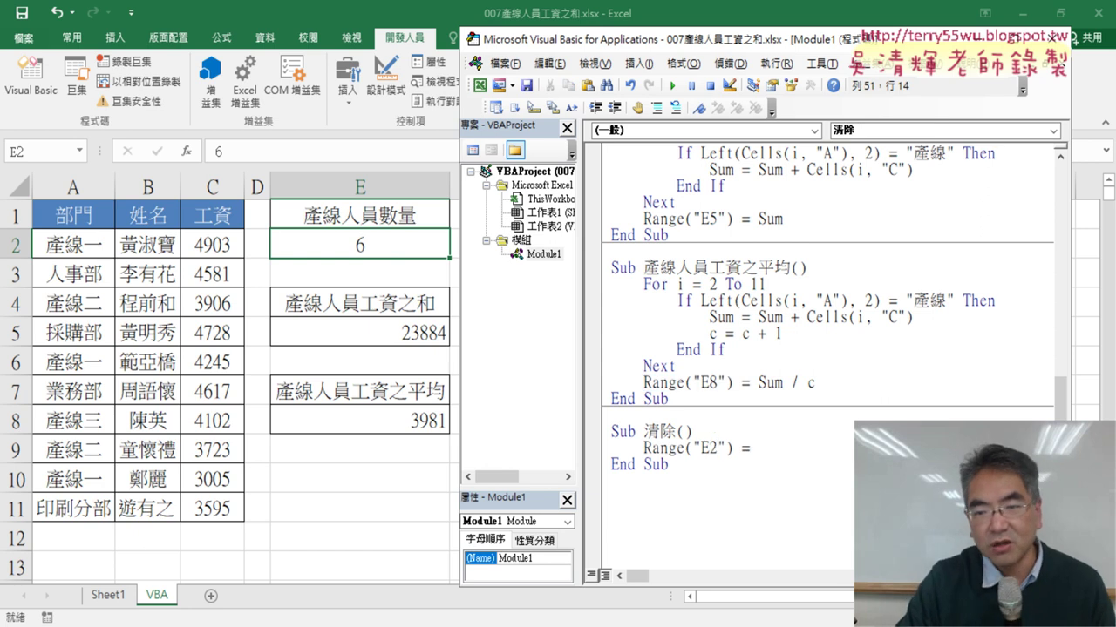
pyautogui.click(765, 448)
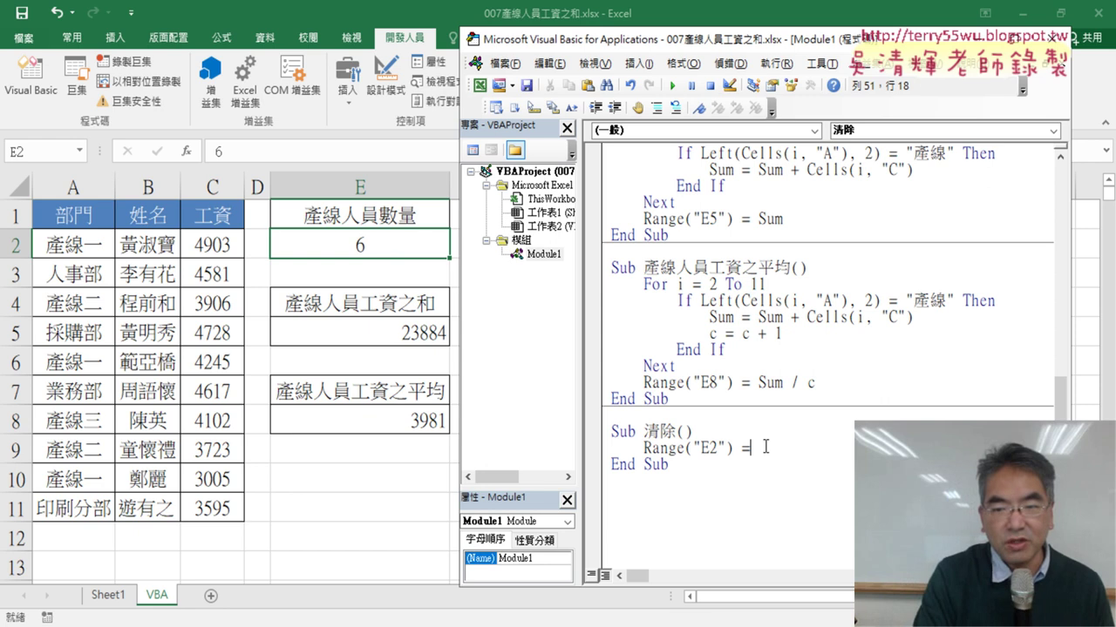
pyautogui.write('""')
pyautogui.press('Return')
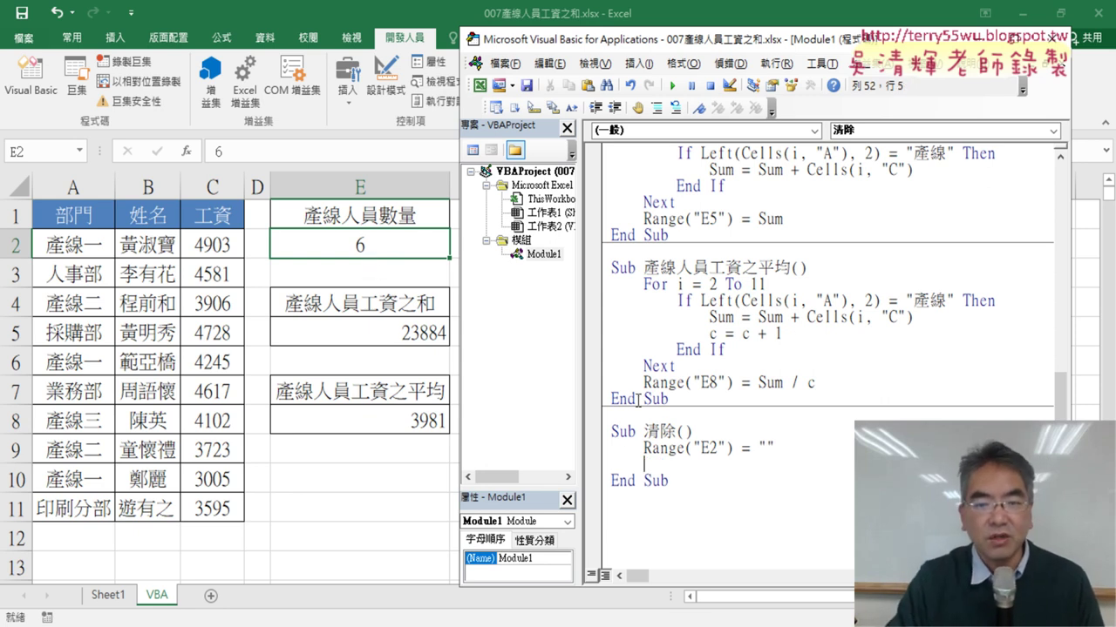
# Duplicate the E2 line and change it to Range("E5") = "".
pyautogui.moveTo(645, 447); pyautogui.dragTo(779, 447)
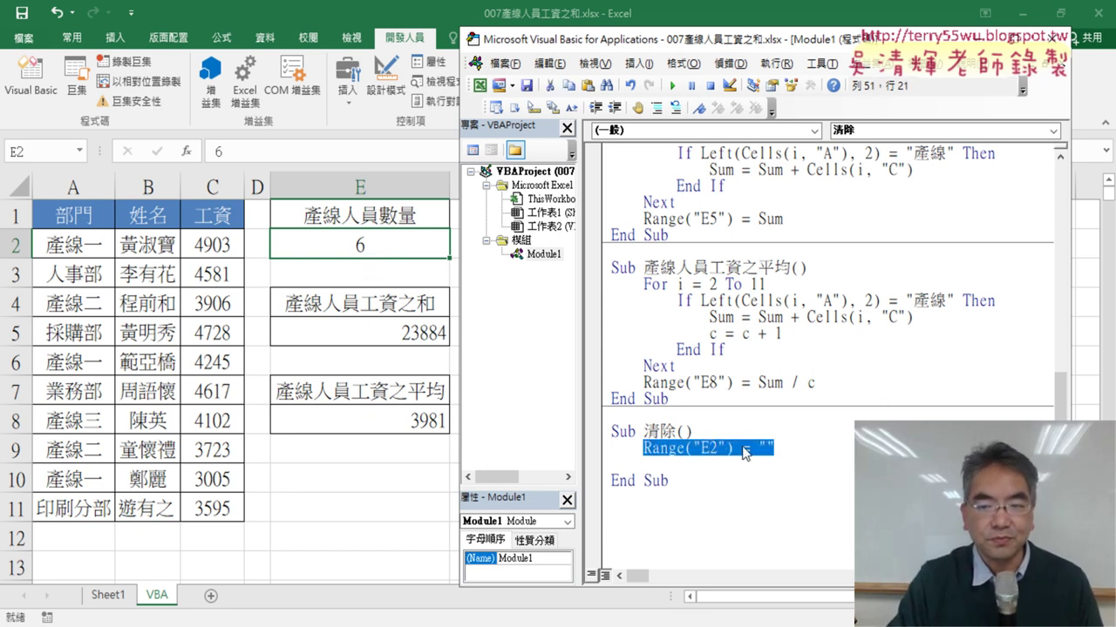
pyautogui.hotkey('ctrl', 'c')
pyautogui.press('Down')
pyautogui.hotkey('ctrl', 'v')
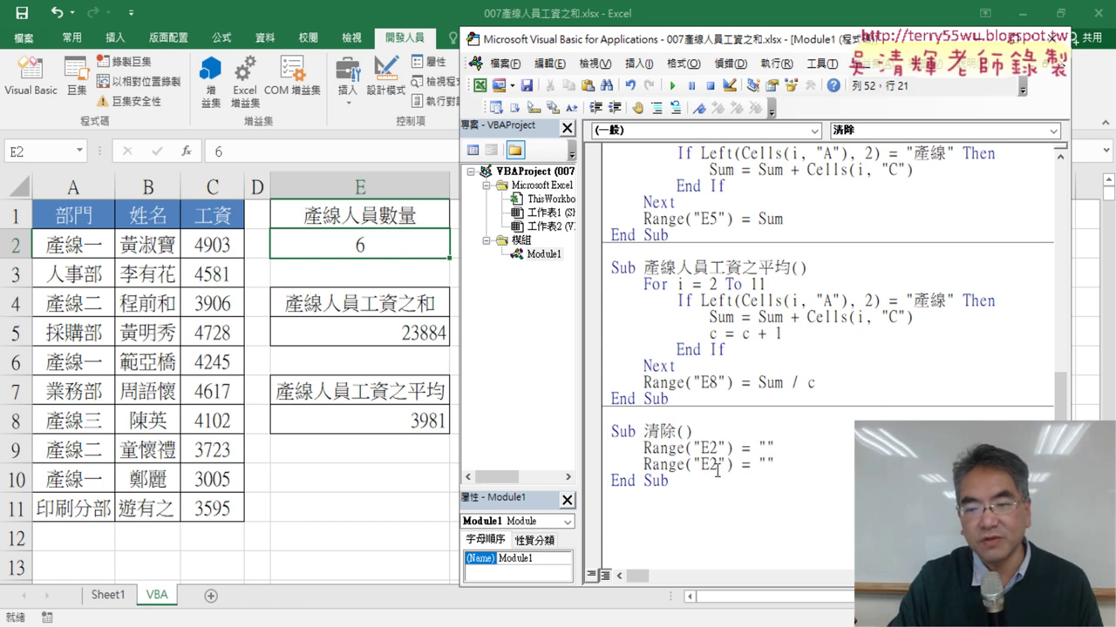
pyautogui.moveTo(717, 466); pyautogui.dragTo(709, 466)
pyautogui.write('5')
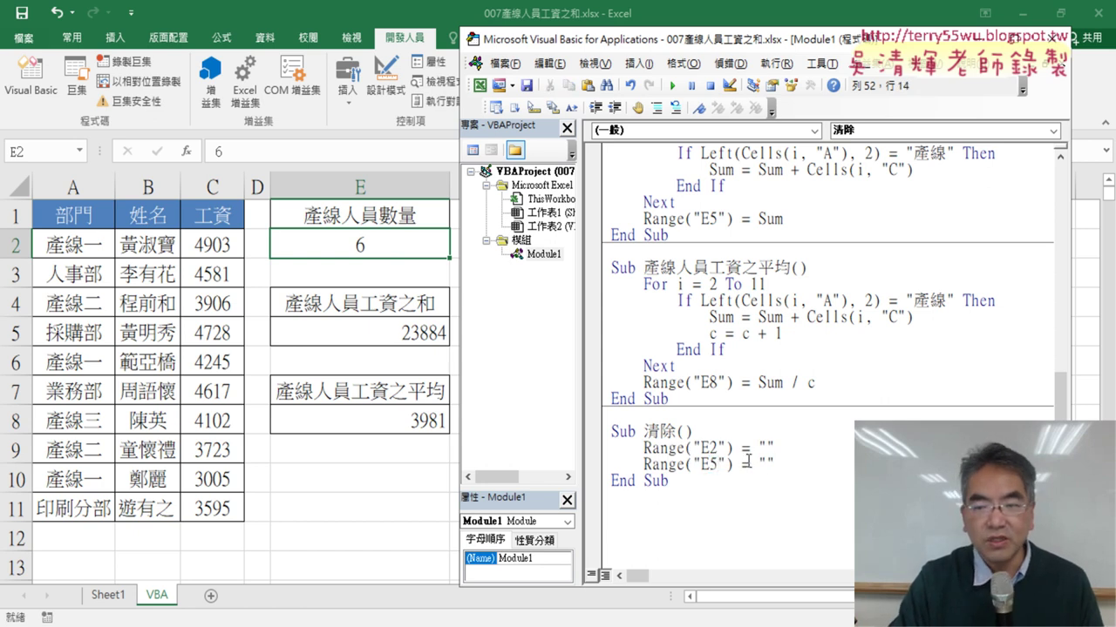
# Add a third line Range("E8") = "" to the 清除 procedure.
pyautogui.moveTo(775, 464); pyautogui.dragTo(806, 454)
pyautogui.press('Down')
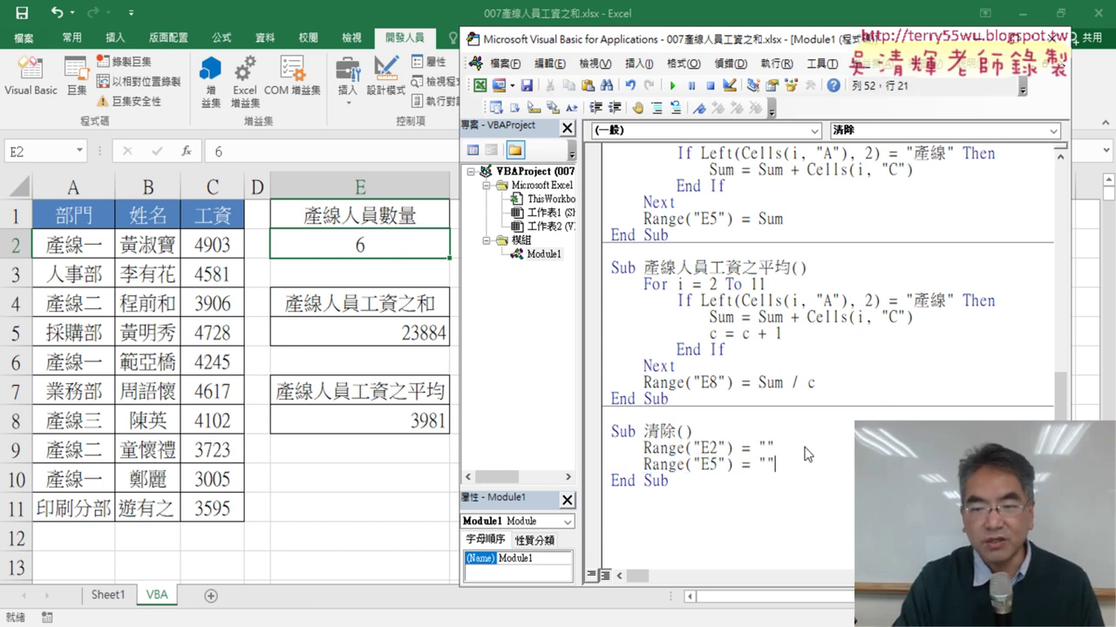
pyautogui.press('Return')
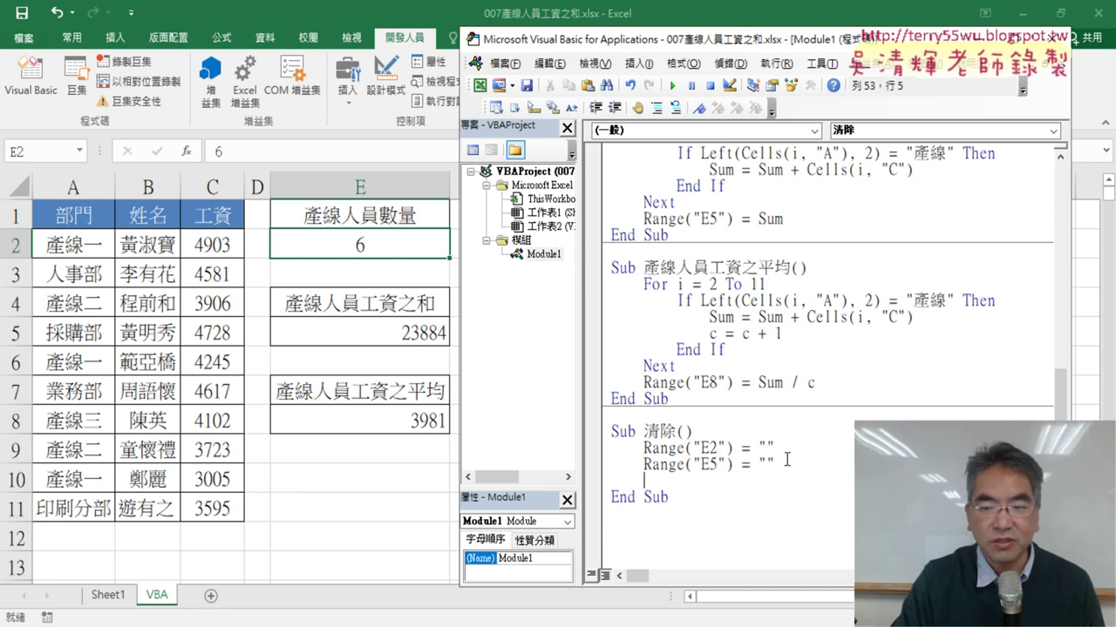
pyautogui.moveTo(773, 464)
pyautogui.mouseDown()
pyautogui.moveTo(668, 464)
pyautogui.moveTo(645, 481)
pyautogui.mouseUp()
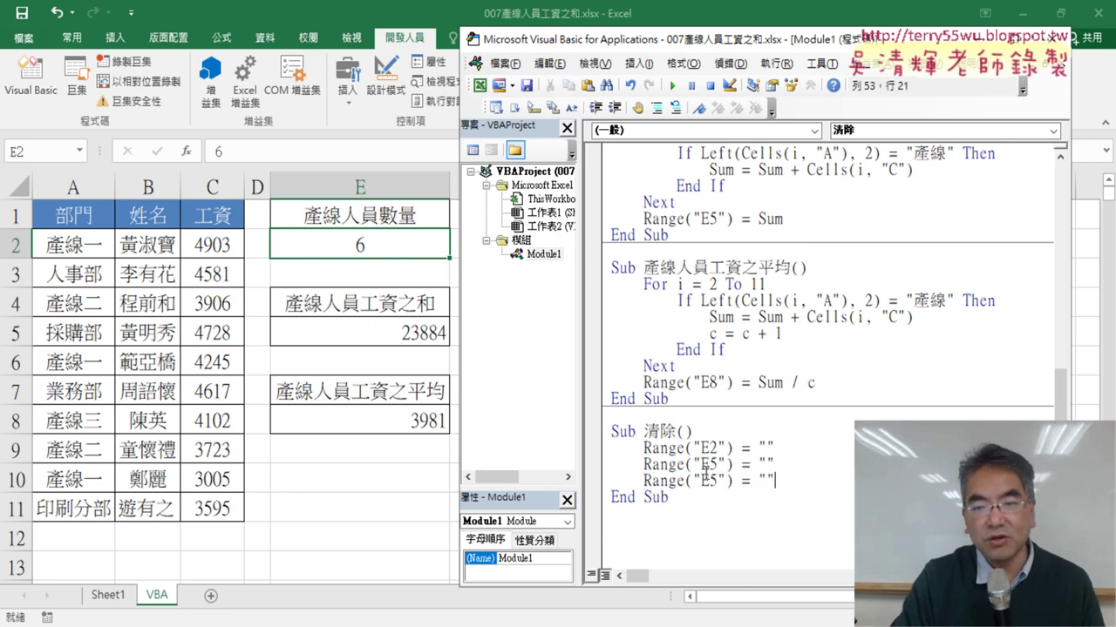
pyautogui.hotkey('shift', 'Right')
pyautogui.write('8')
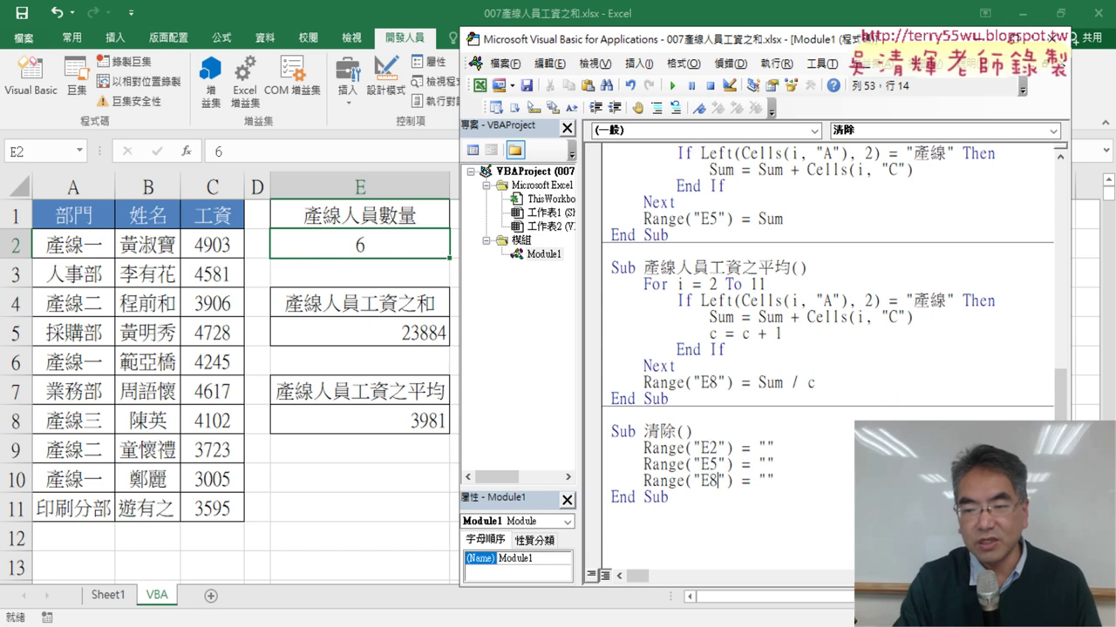
pyautogui.moveTo(774, 481); pyautogui.dragTo(740, 481)
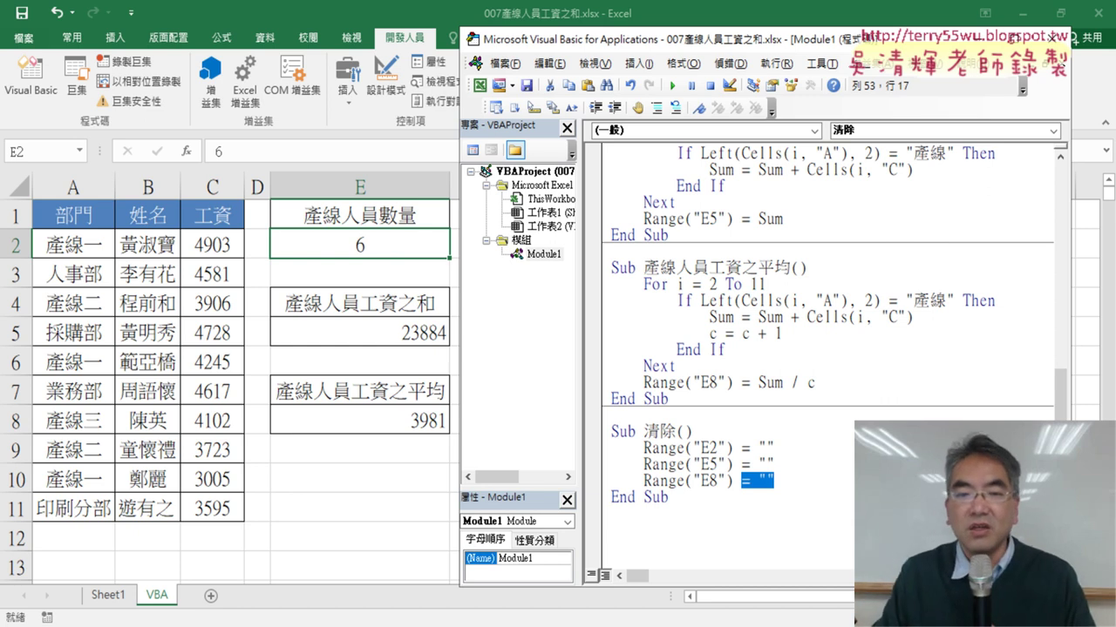
pyautogui.click(700, 464)
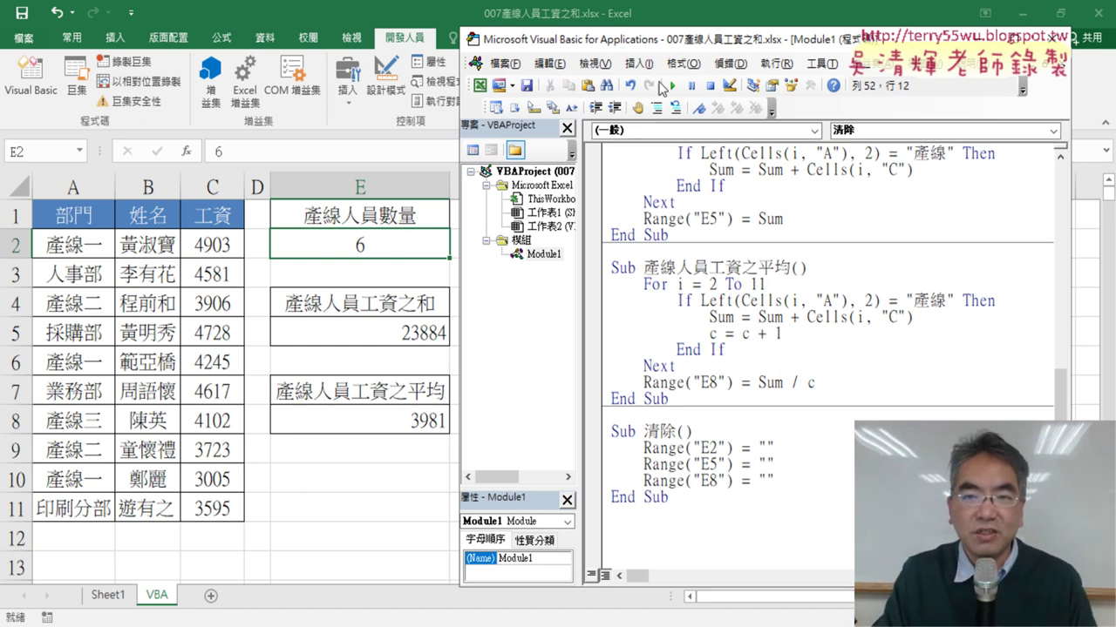
# Run the 清除 macro to empty E2, E5 and E8, then switch back to the worksheet.
pyautogui.click(672, 85)
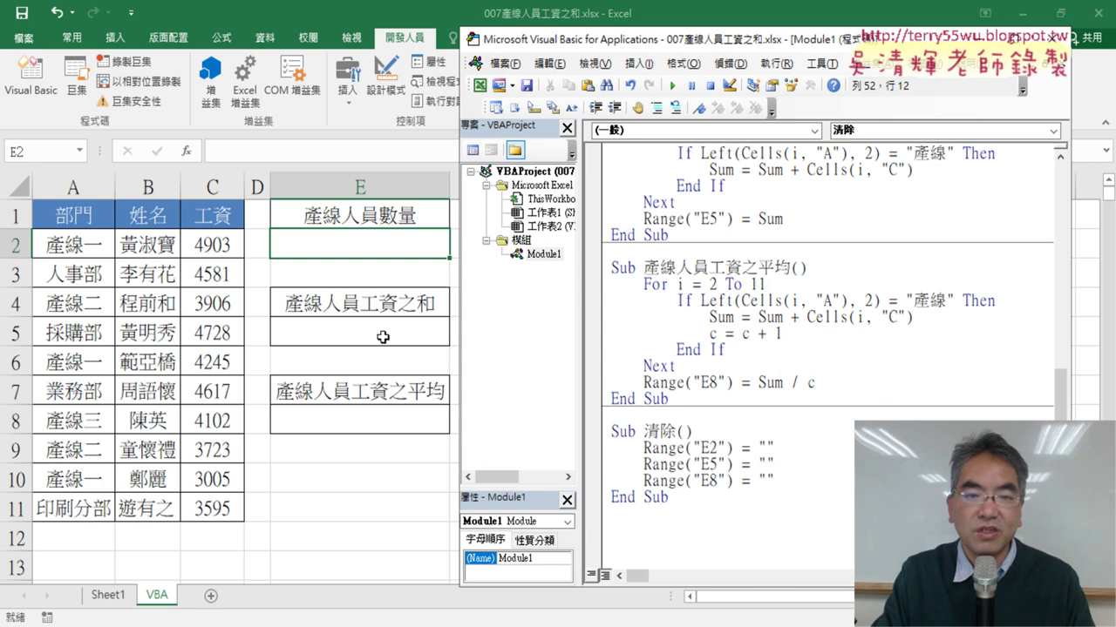
pyautogui.moveTo(789, 485); pyautogui.dragTo(600, 454)
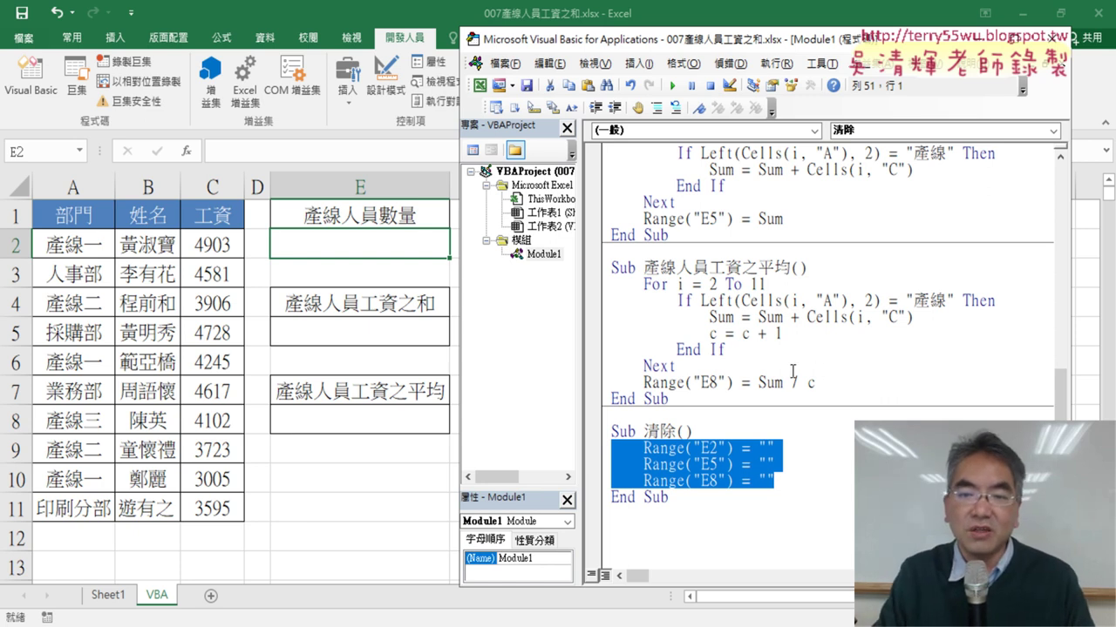
pyautogui.click(353, 479)
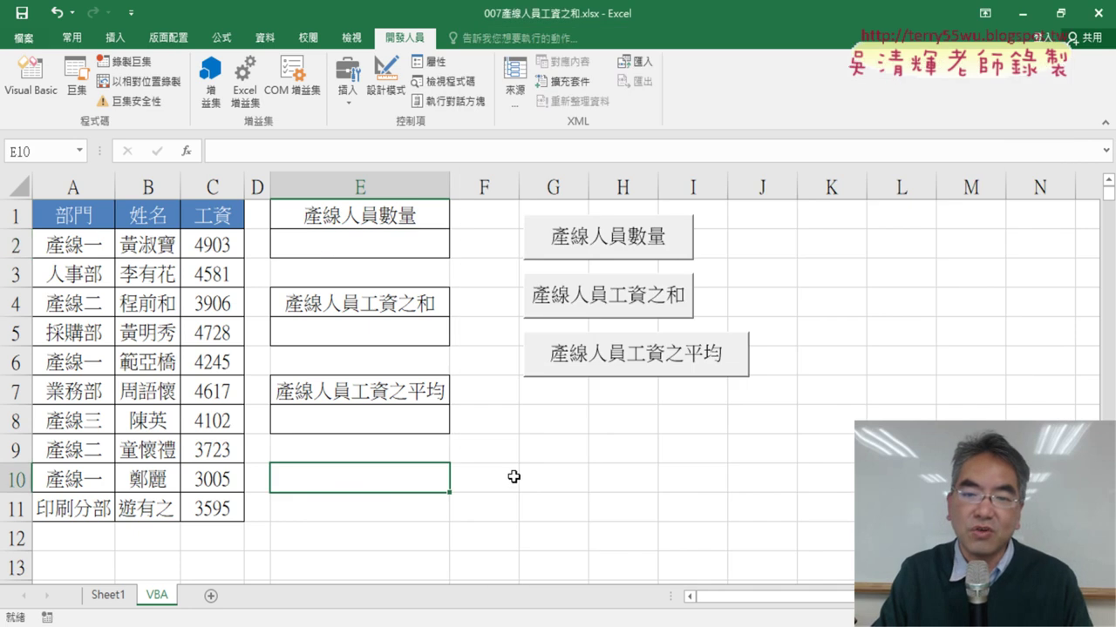
# Copy the 產線人員數量 button, paste it at G8 and move it down to about row 10.
pyautogui.rightClick(634, 249)
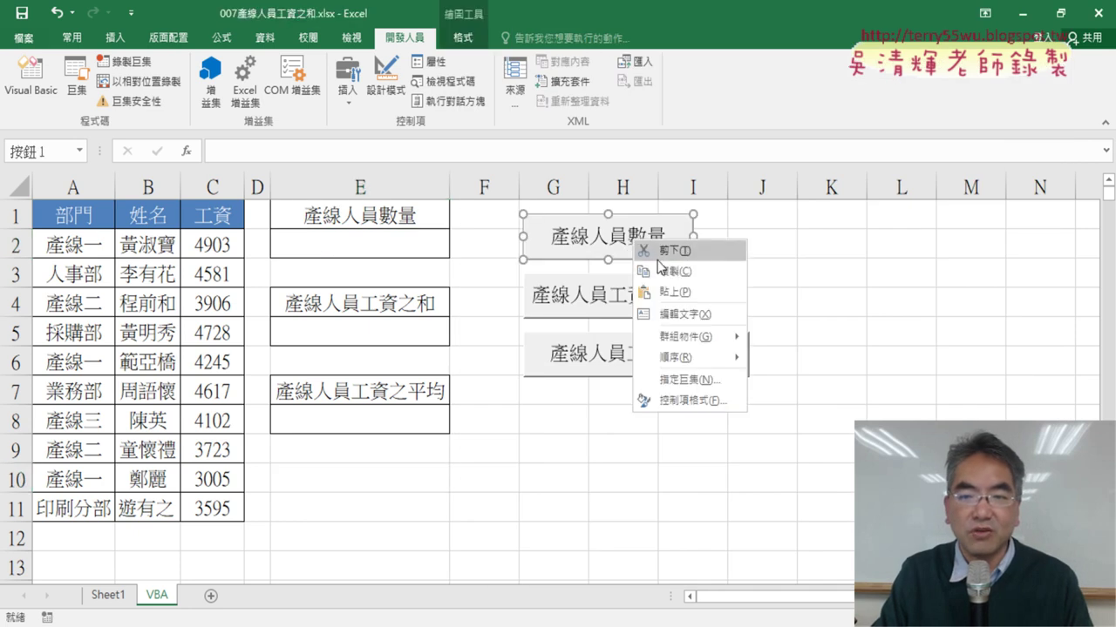
pyautogui.press('Escape')
pyautogui.click(528, 424)
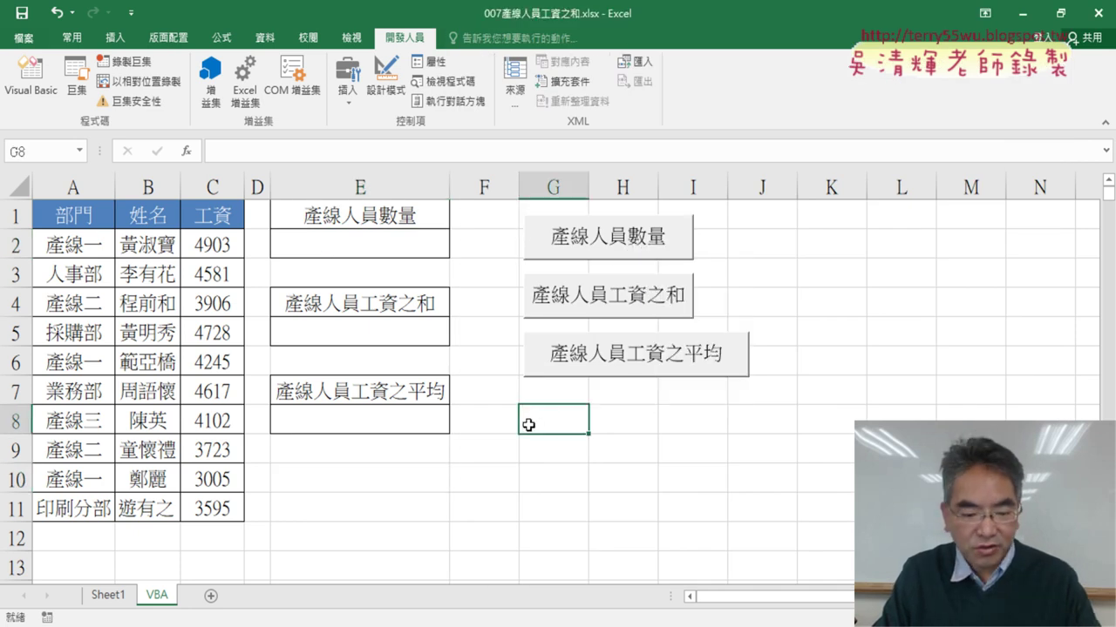
pyautogui.hotkey('ctrl', 'v')
pyautogui.moveTo(593, 428); pyautogui.dragTo(594, 462)
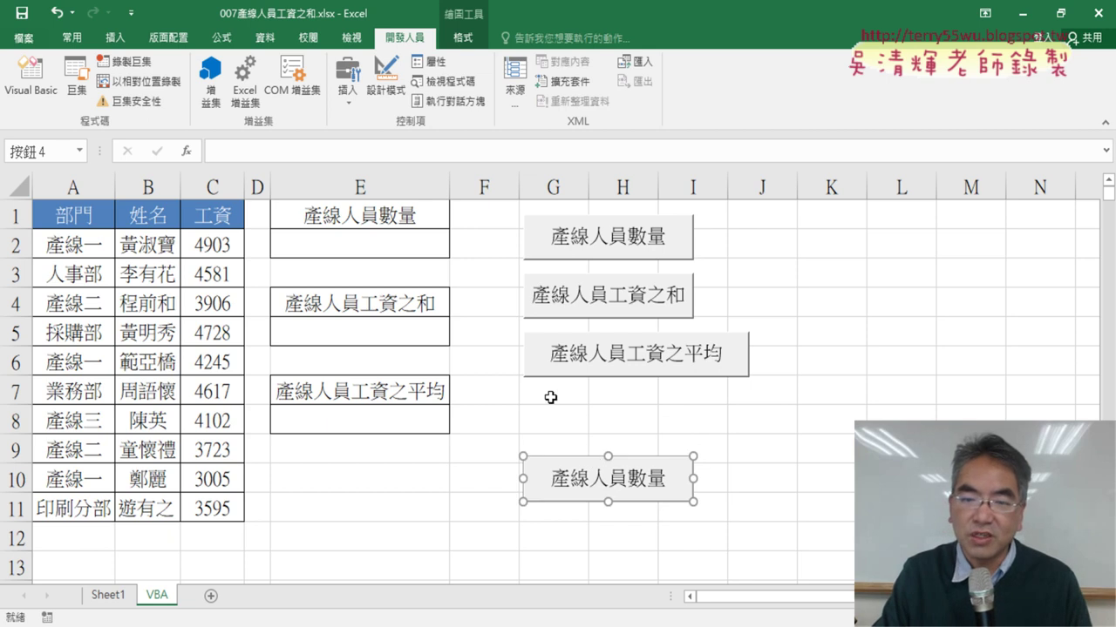
# Assign the 清除 macro to the button copy, copying the macro name along the way.
pyautogui.rightClick(648, 467)
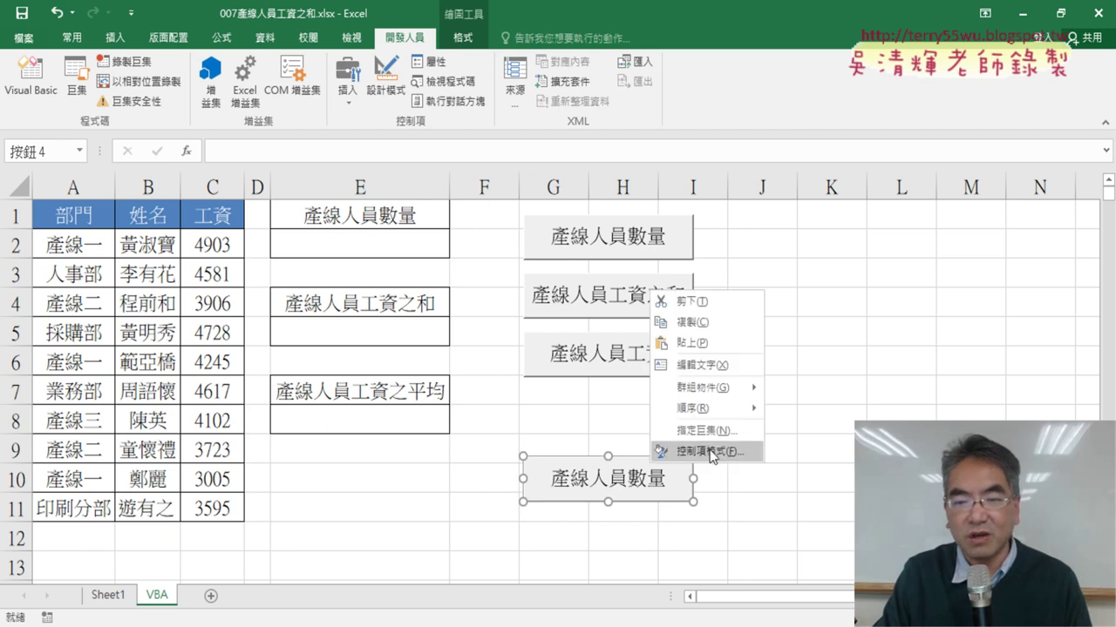
pyautogui.click(708, 454)
pyautogui.click(582, 338)
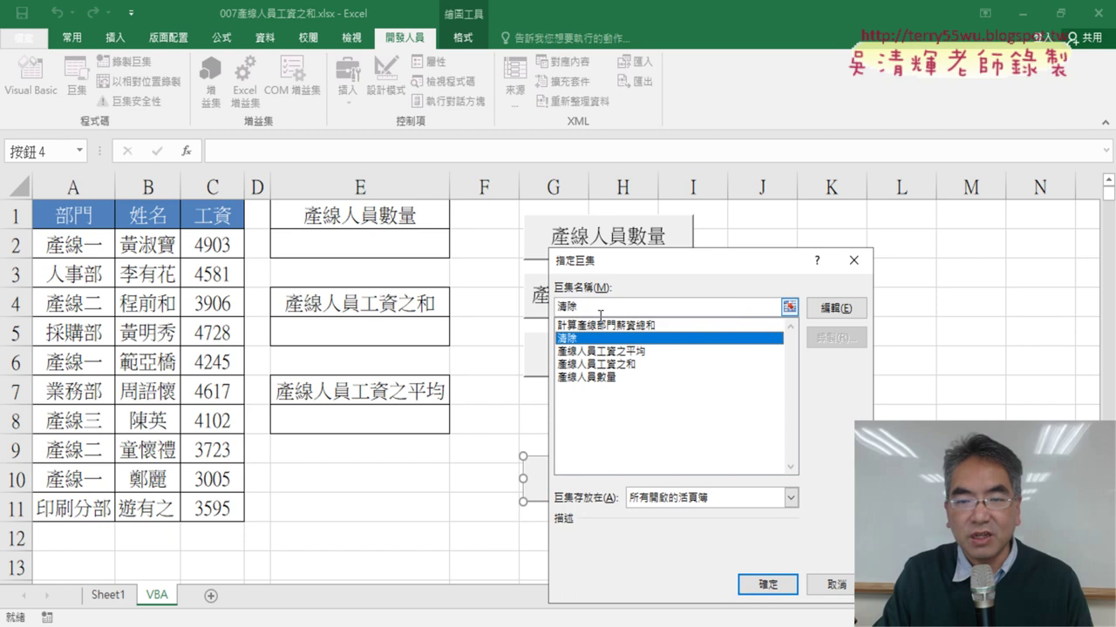
pyautogui.rightClick(572, 307)
pyautogui.click(612, 340)
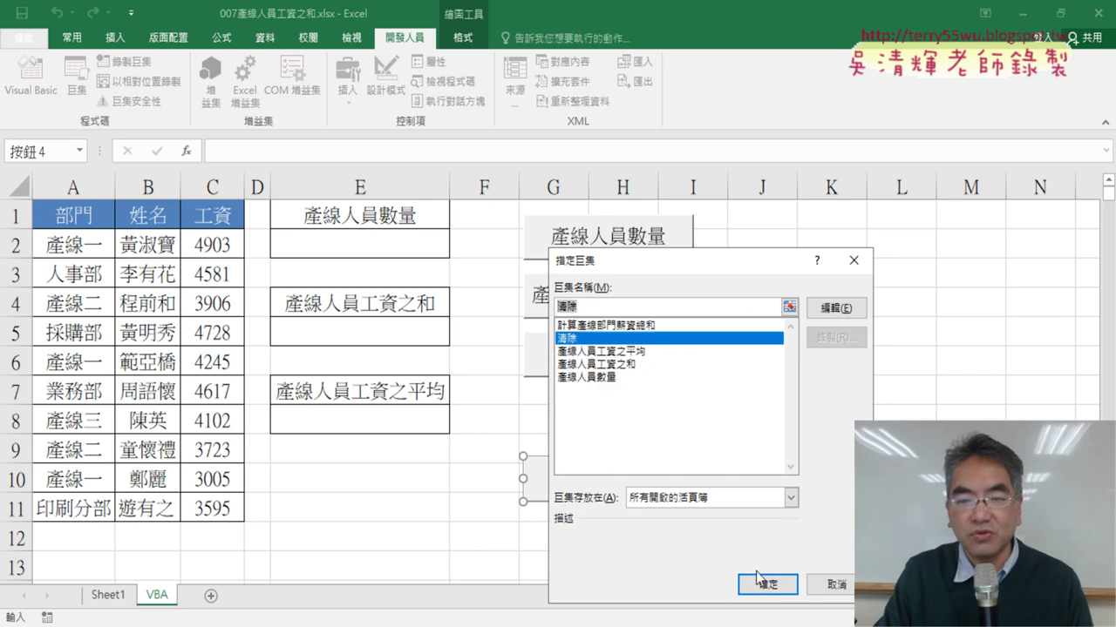
pyautogui.click(762, 582)
# Replace the copied button's 產線人員數量 caption with 清除.
pyautogui.click(558, 478)
pyautogui.press('Delete')
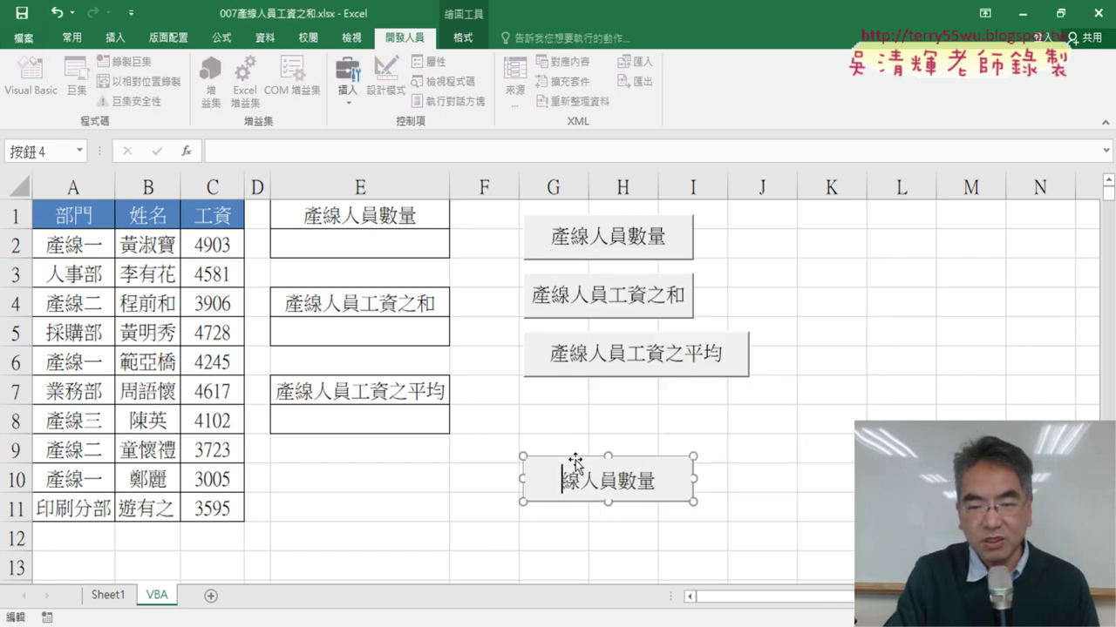
pyautogui.press('Delete')
pyautogui.press('Delete')
pyautogui.press('Delete')
pyautogui.press('Delete')
pyautogui.press('Delete')
pyautogui.write('清除')
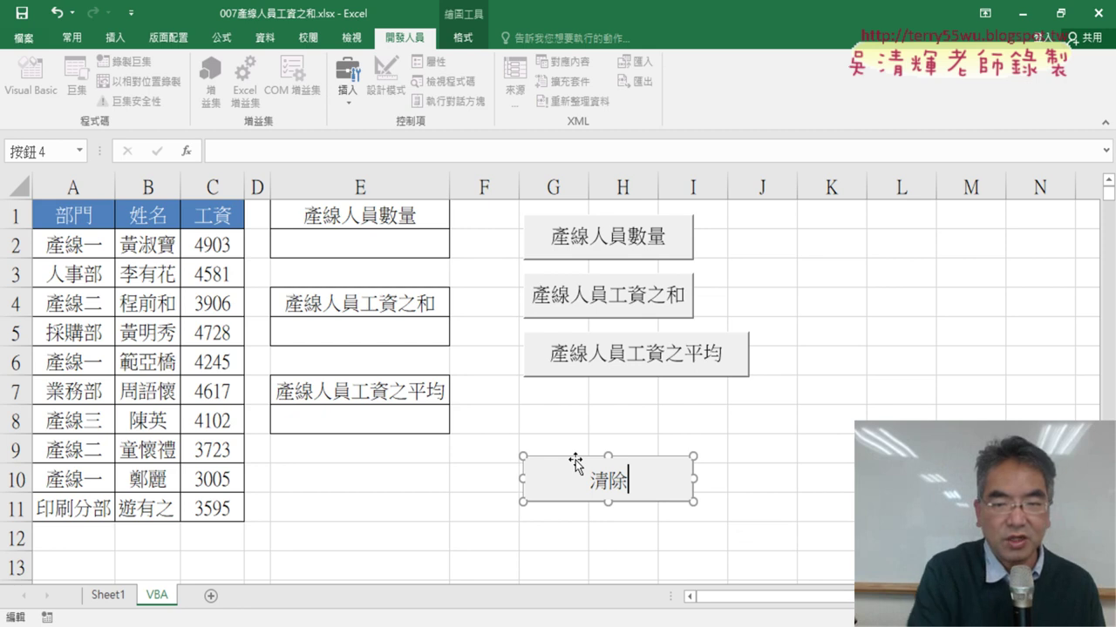
pyautogui.click(782, 422)
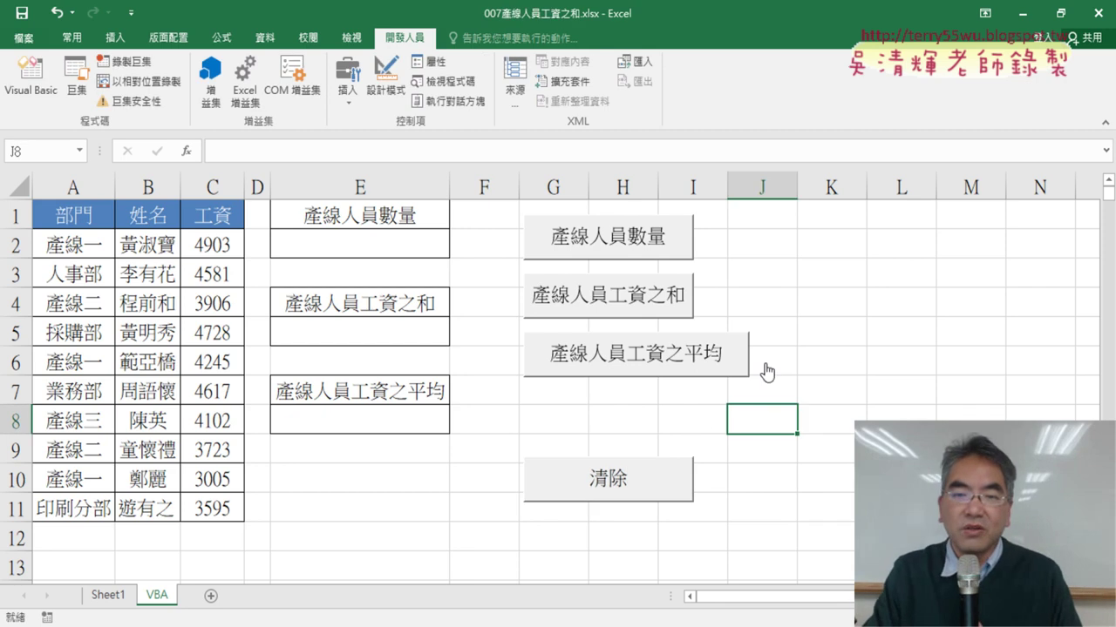
# Test the count, sum and average buttons filling E2, E5, E8, then 清除 emptying them.
pyautogui.click(597, 250)
pyautogui.click(598, 309)
pyautogui.click(604, 357)
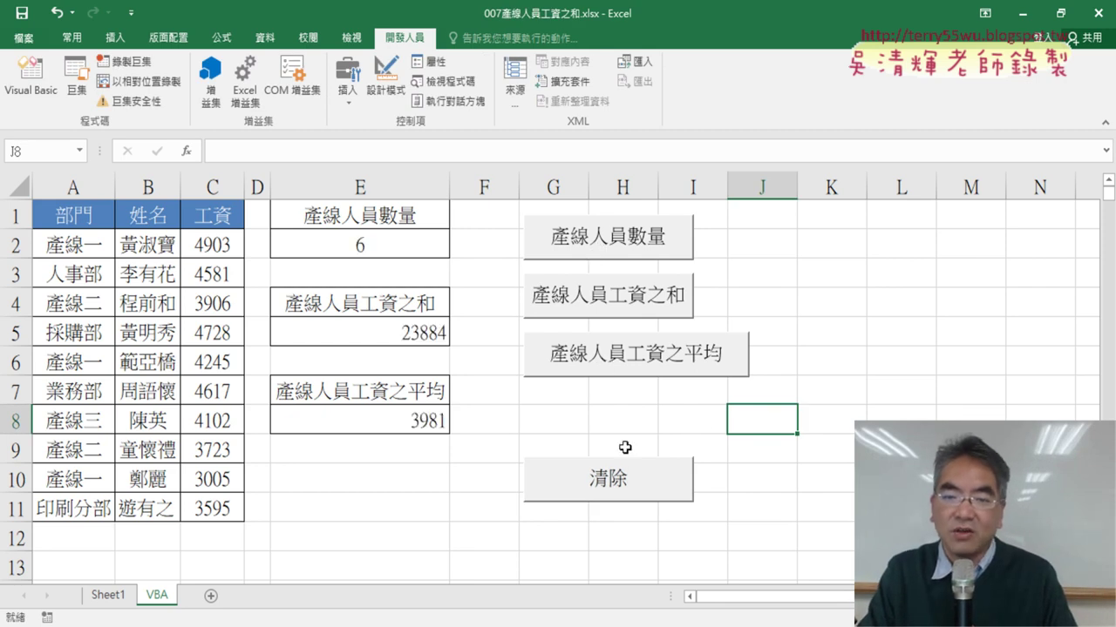
pyautogui.click(626, 481)
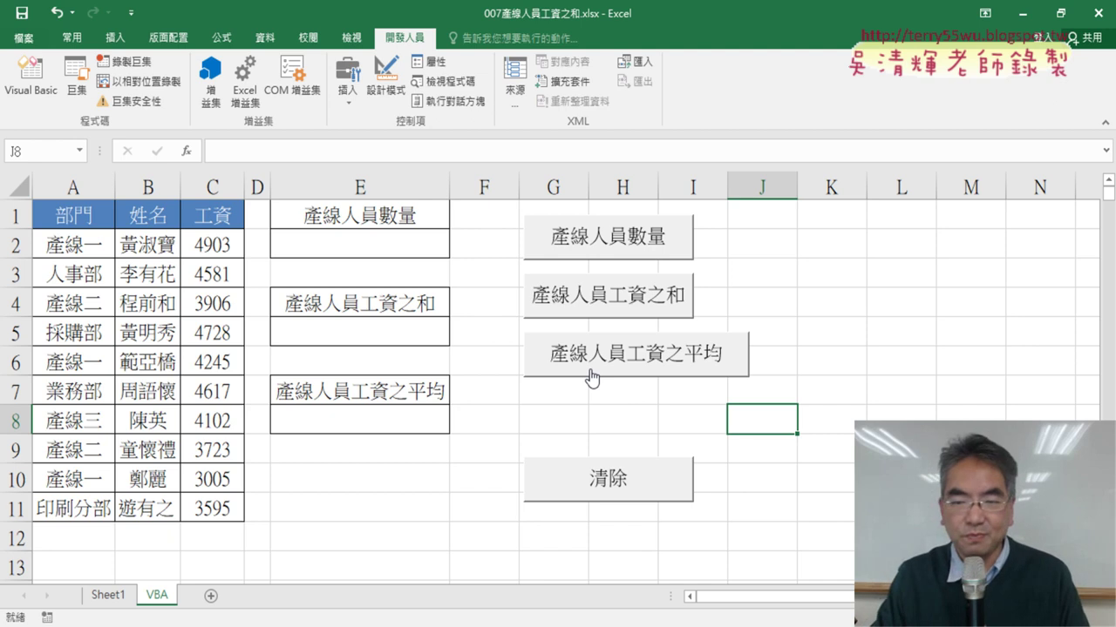
# Reopen the VBA editor and scroll down to the 清除 procedure.
pyautogui.click(41, 96)
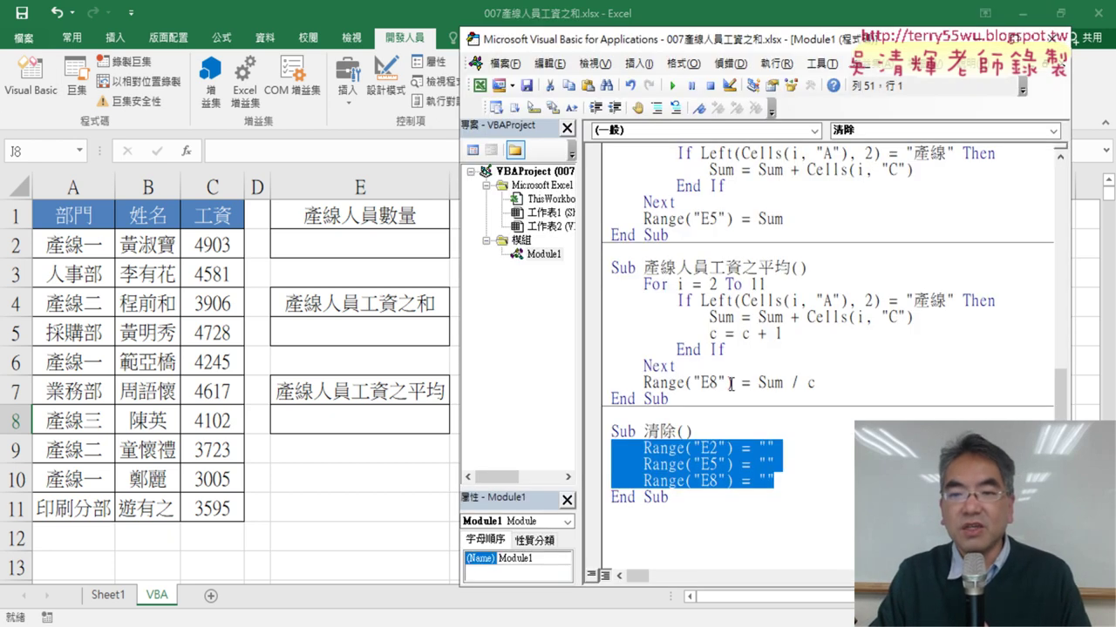
pyautogui.scroll(-2, 730, 384)
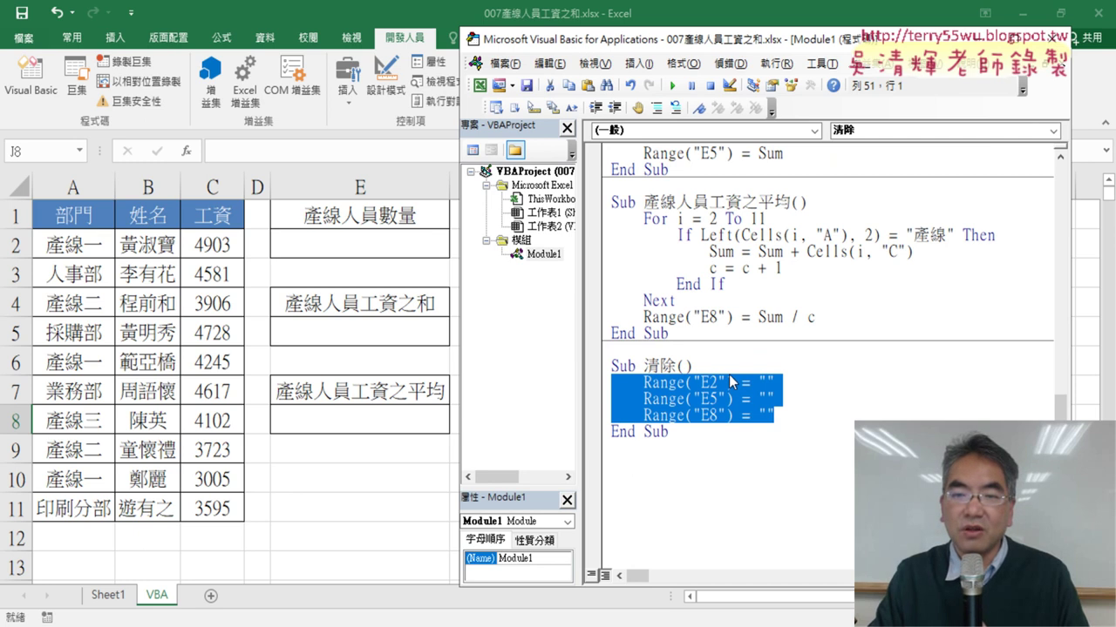
pyautogui.click(652, 468)
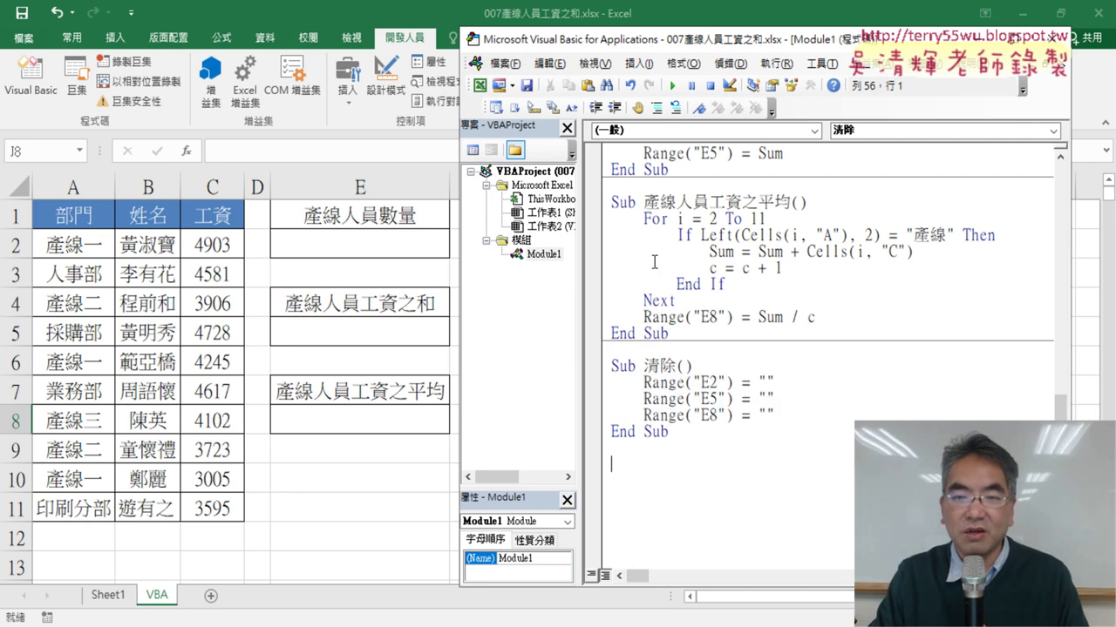
pyautogui.moveTo(610, 202); pyautogui.dragTo(708, 202)
pyautogui.hotkey('ctrl', 'c')
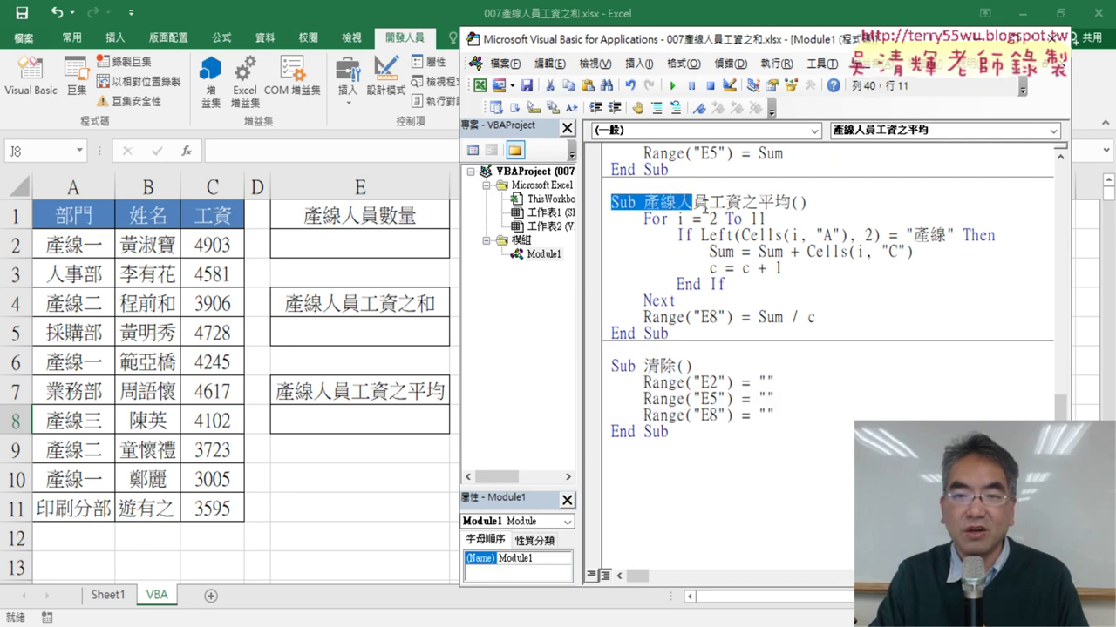
# Paste 'Sub 產線人員' below 清除's End Sub and begin an indented 'call' line.
pyautogui.scroll(2, 721, 280)
pyautogui.scroll(1, 679, 302)
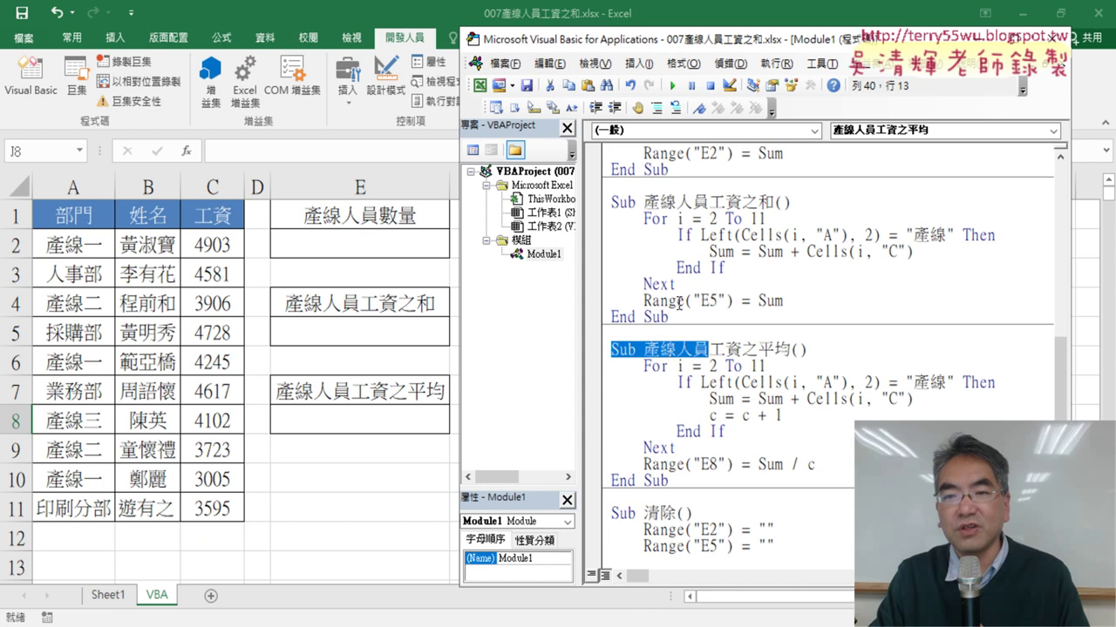
pyautogui.scroll(-3, 768, 381)
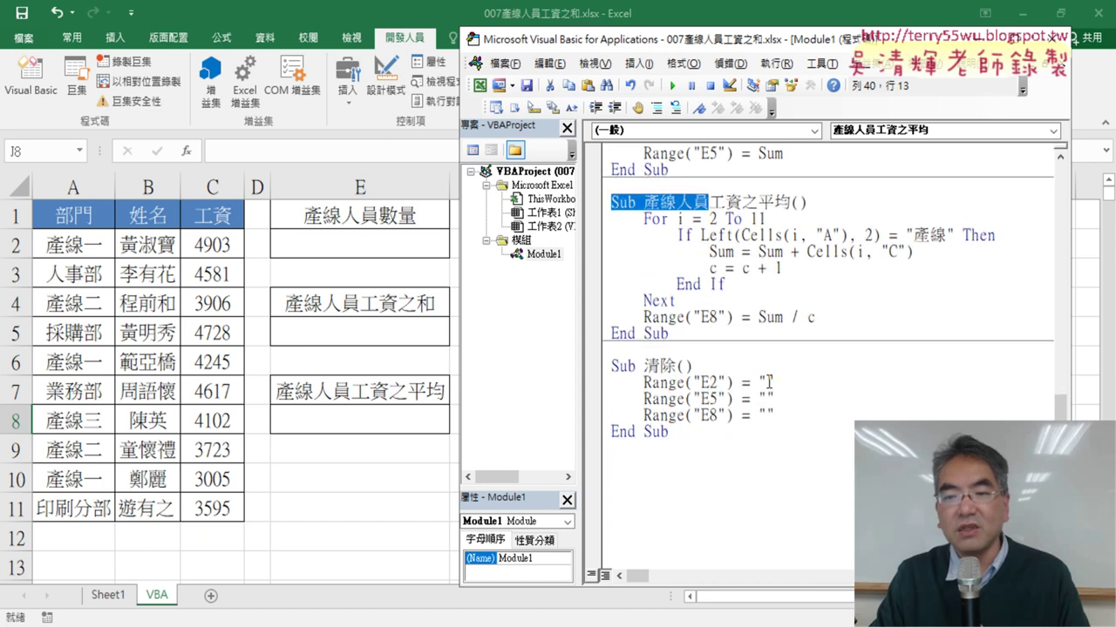
pyautogui.rightClick(690, 206)
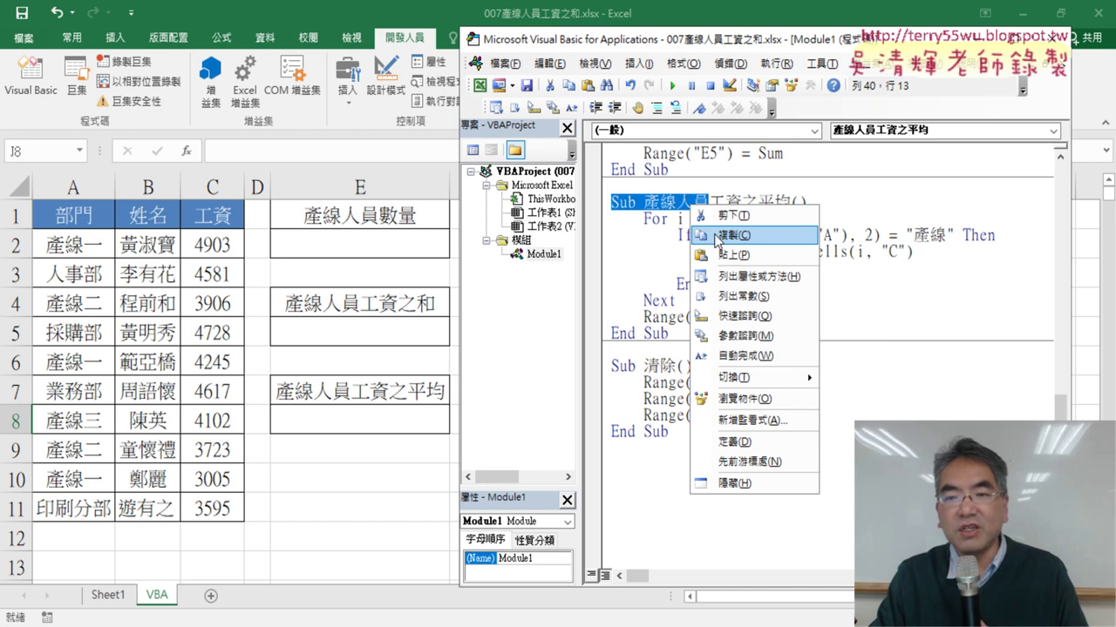
pyautogui.click(716, 235)
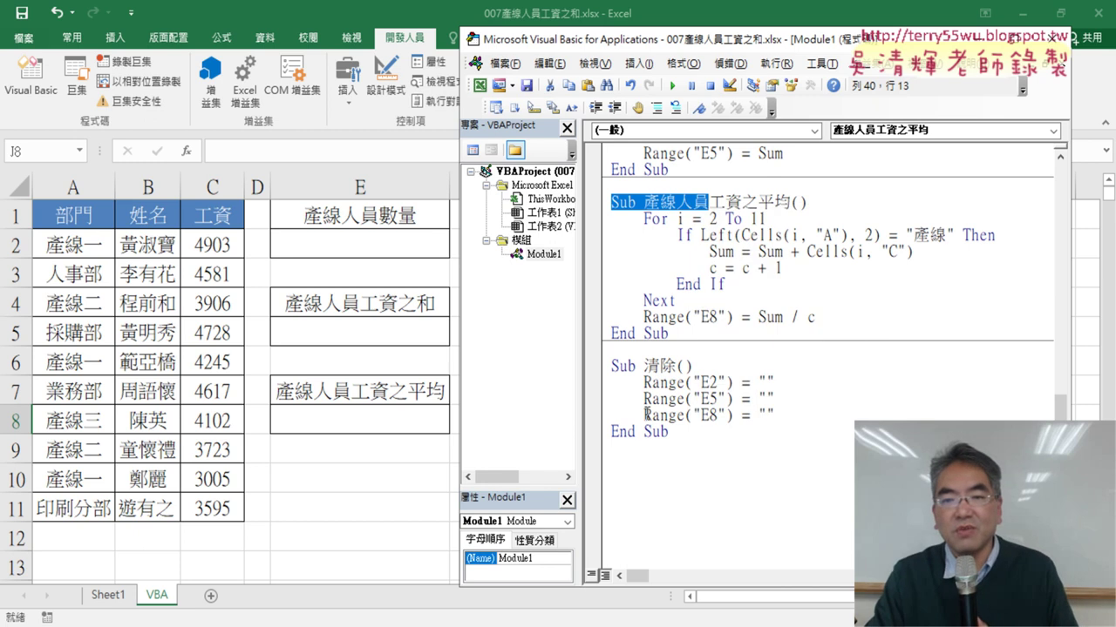
pyautogui.click(630, 463)
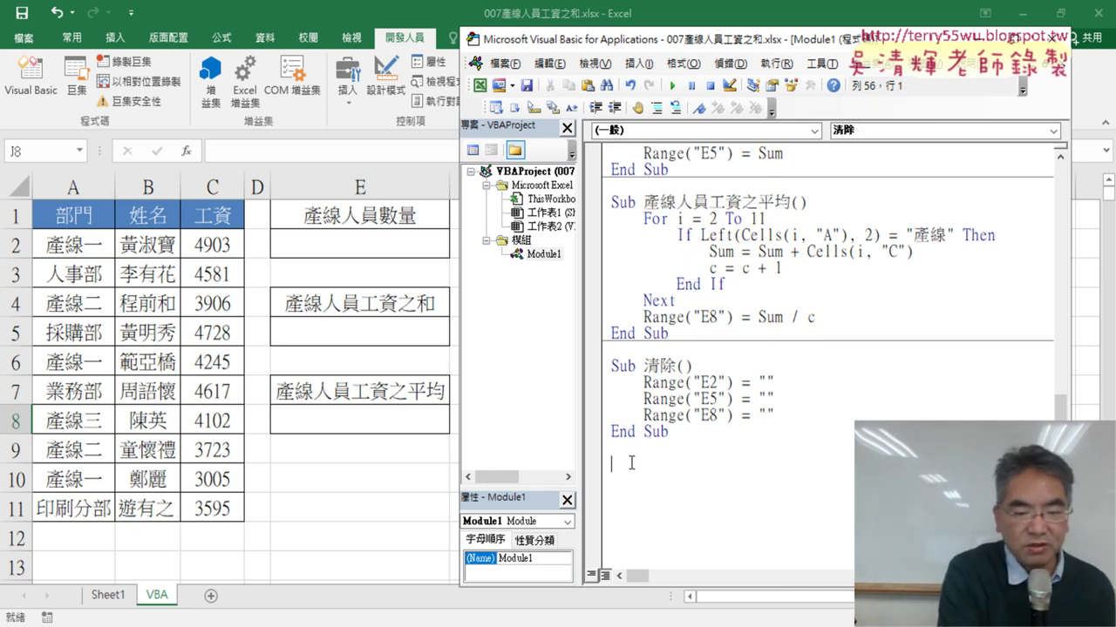
pyautogui.hotkey('ctrl', 'v')
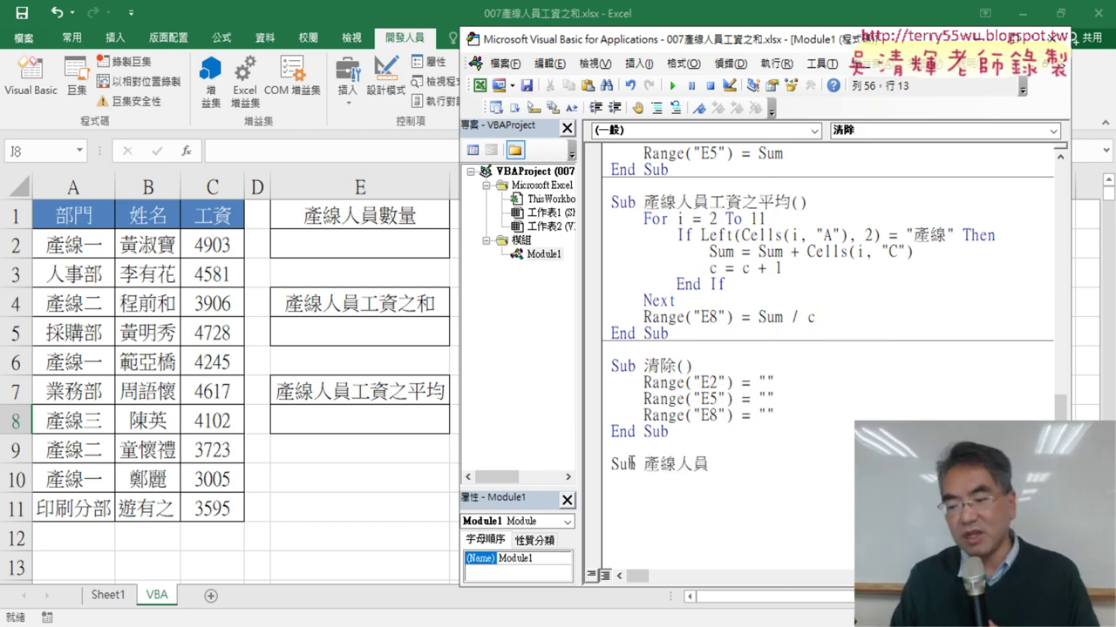
pyautogui.press('Return')
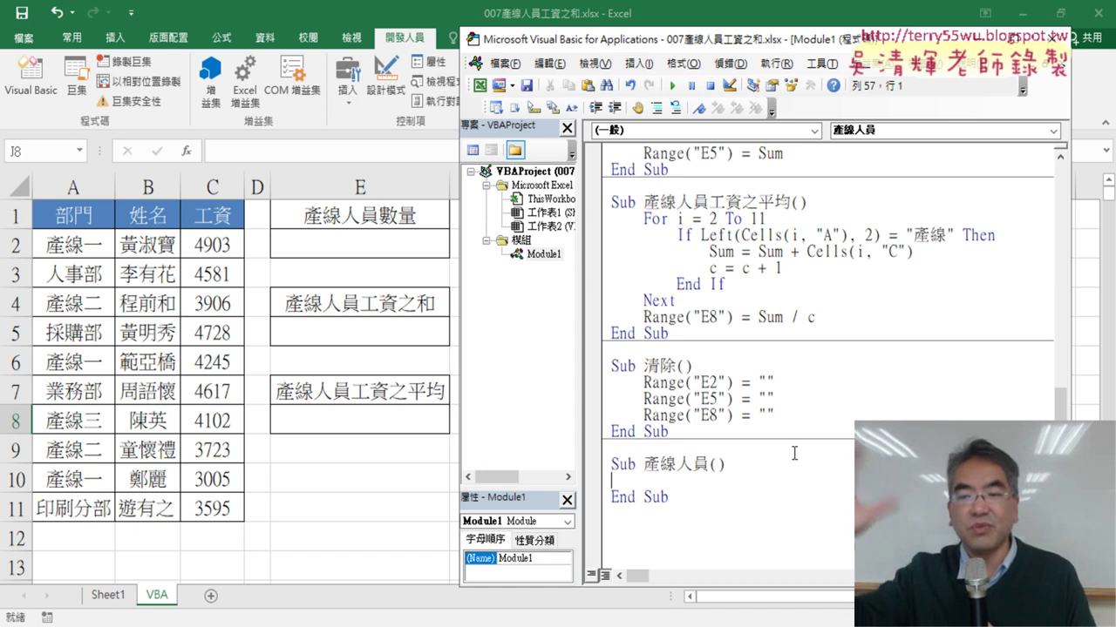
pyautogui.press('Tab')
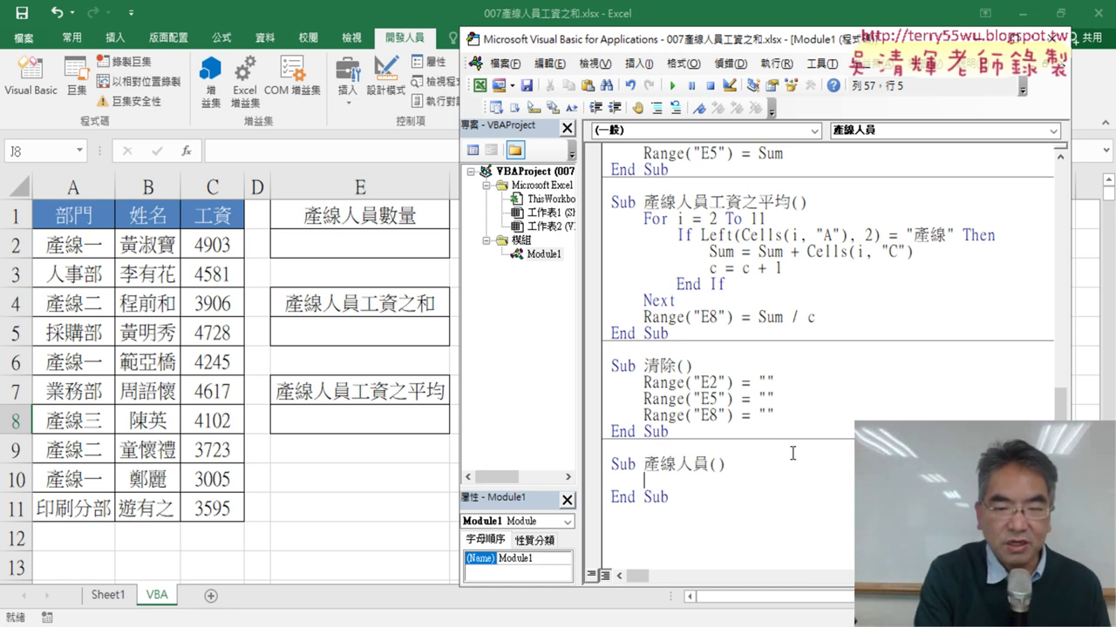
pyautogui.write('c')
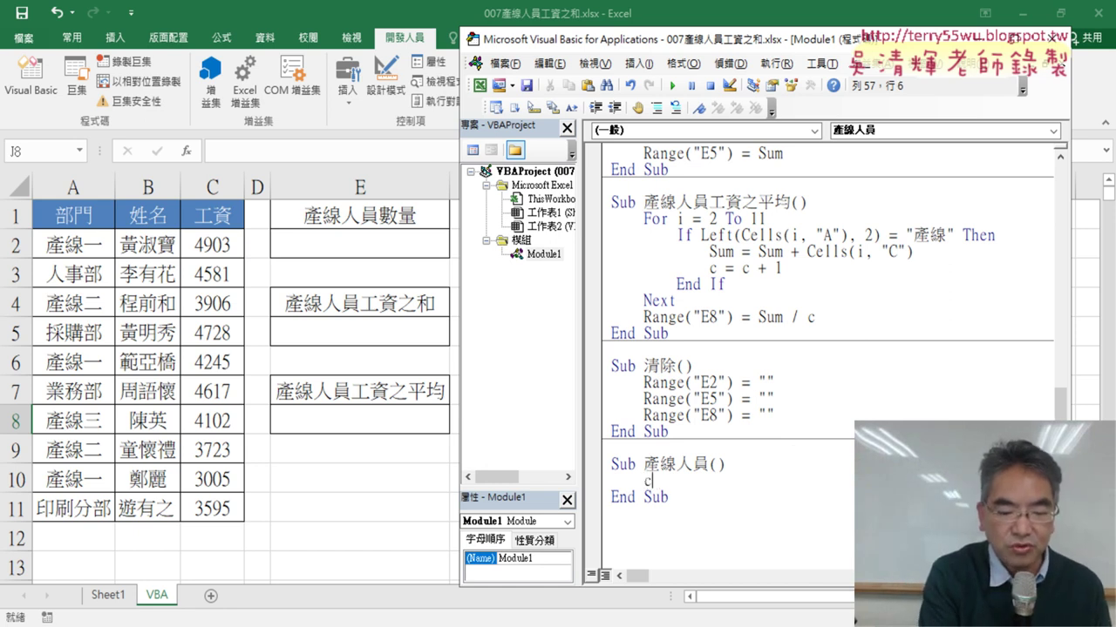
pyautogui.write('all')
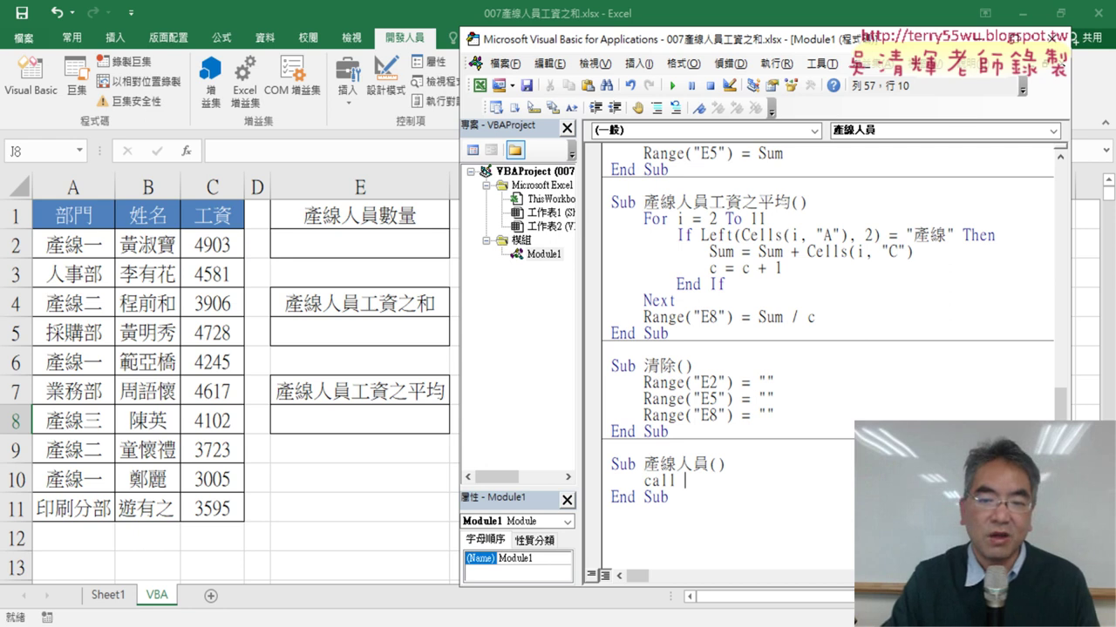
# Dismiss the code error and complete the first line as Call 產線人員數量.
pyautogui.scroll(1, 906, 393)
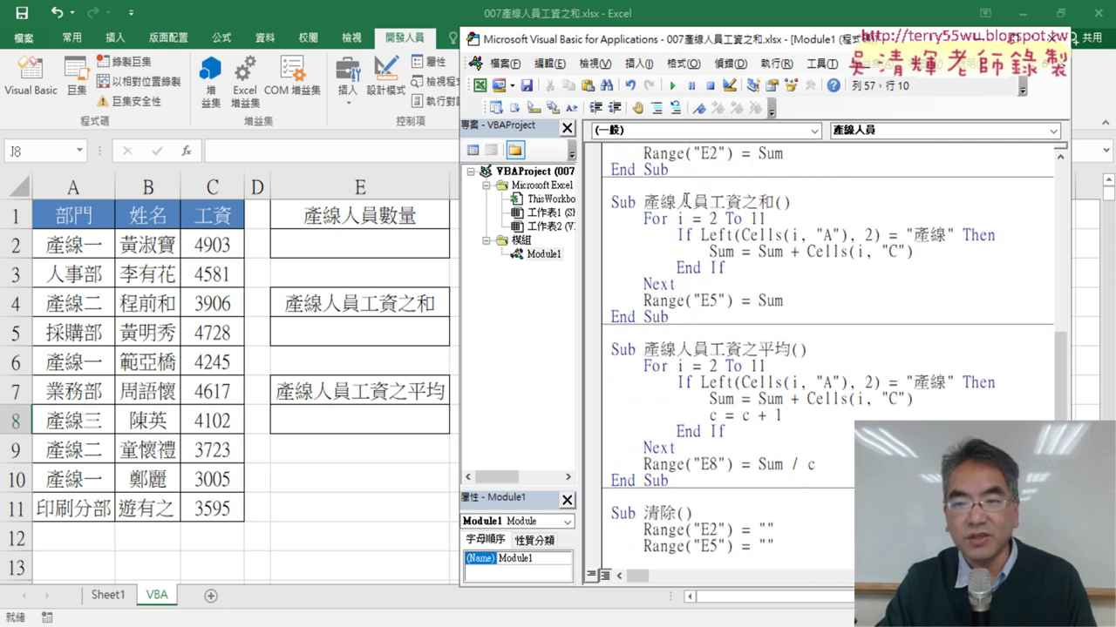
pyautogui.scroll(2, 685, 201)
pyautogui.scroll(1, 686, 186)
pyautogui.scroll(-7, 646, 200)
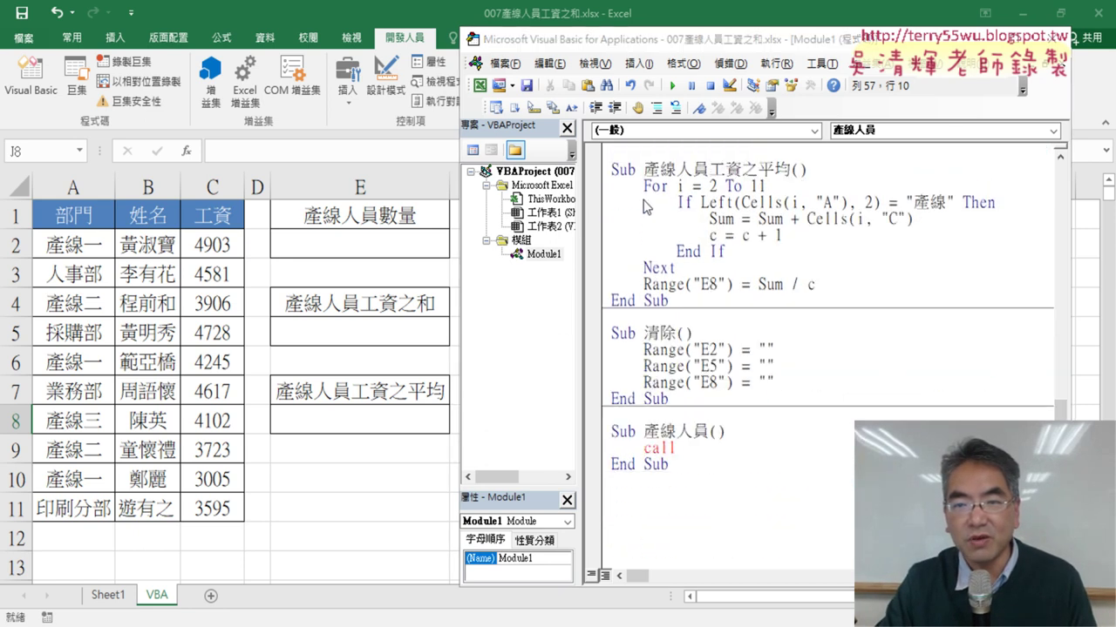
pyautogui.click(660, 284)
pyautogui.press('Return')
pyautogui.scroll(6, 660, 279)
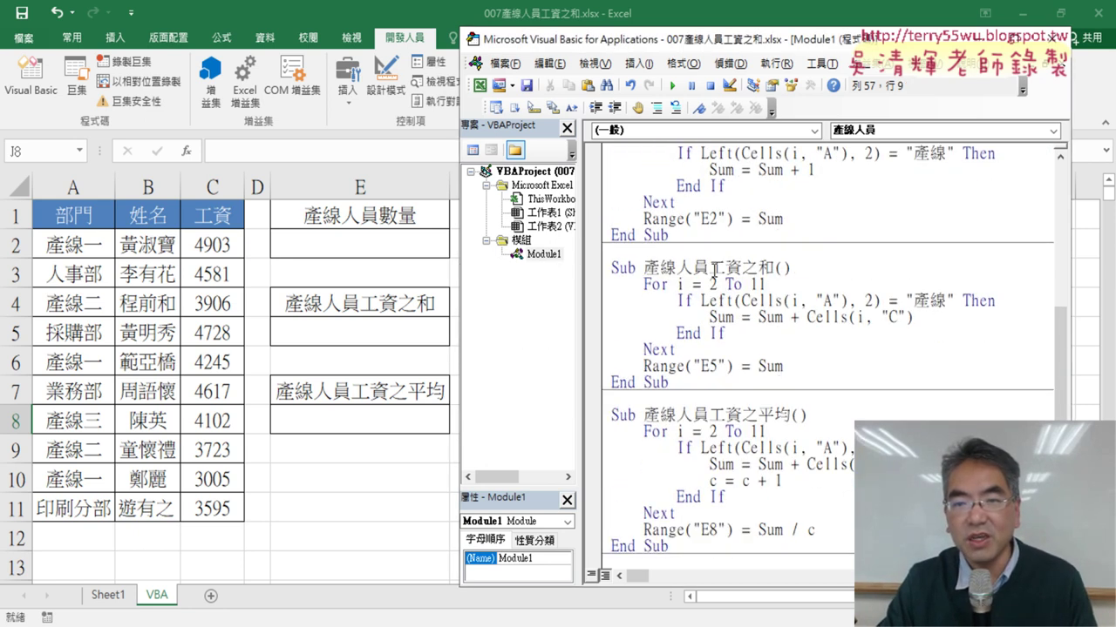
pyautogui.scroll(1, 663, 253)
pyautogui.scroll(1, 664, 227)
pyautogui.moveTo(645, 220); pyautogui.dragTo(741, 218)
pyautogui.hotkey('ctrl', 'c')
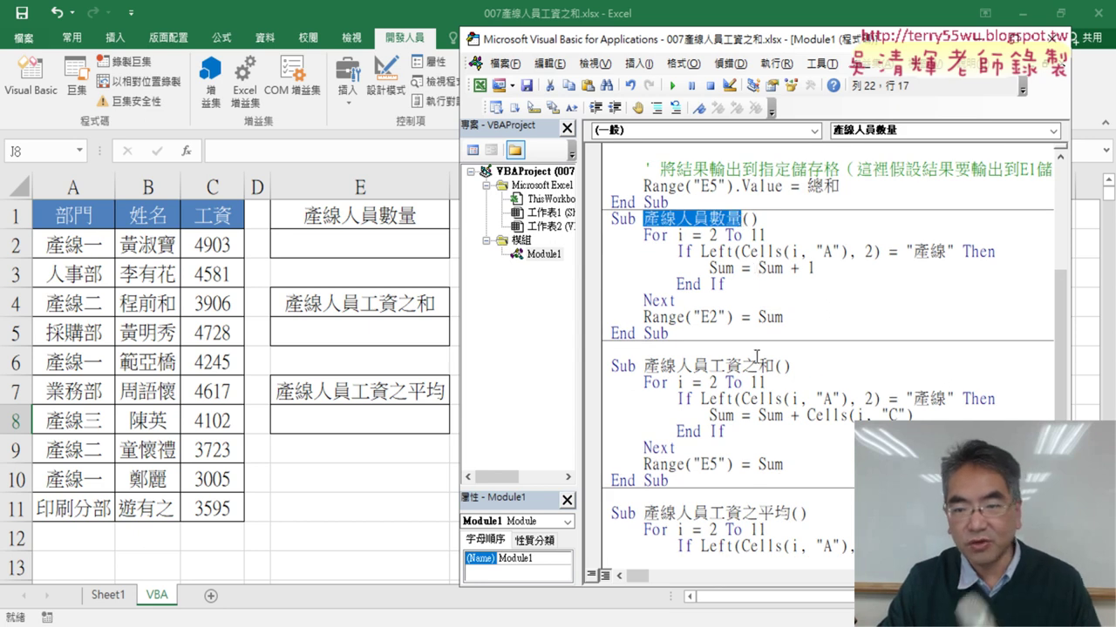
pyautogui.scroll(-4, 723, 493)
pyautogui.scroll(-3, 728, 478)
pyautogui.click(705, 447)
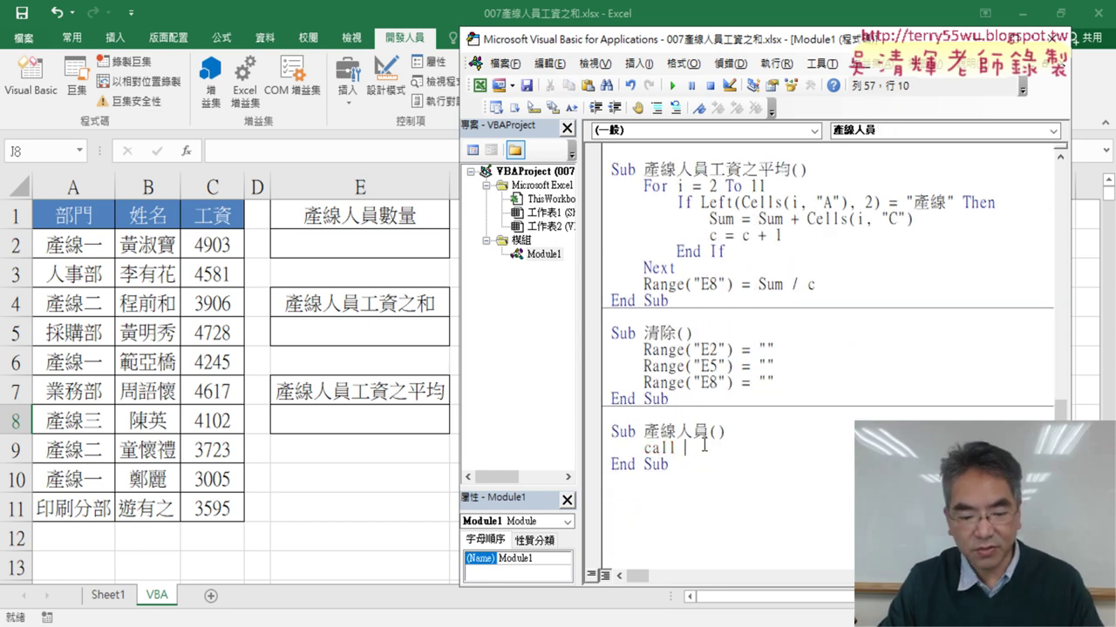
pyautogui.hotkey('ctrl', 'v')
pyautogui.press('Return')
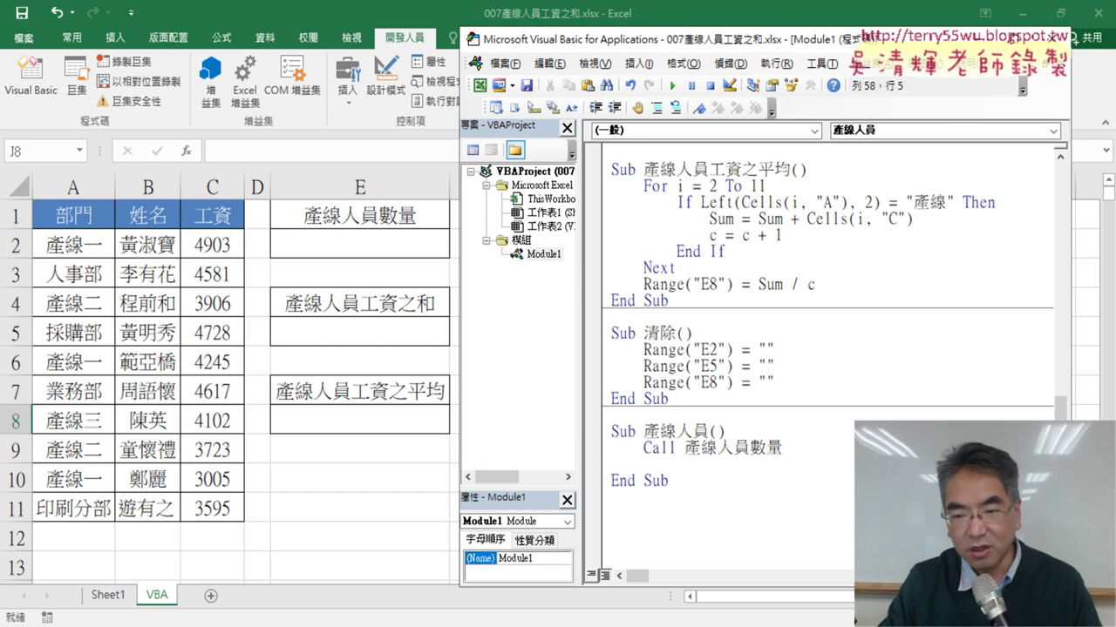
# Duplicate the call line and make the third call run 產線人員工資之平均.
pyautogui.moveTo(644, 449)
pyautogui.mouseDown()
pyautogui.moveTo(784, 450)
pyautogui.moveTo(793, 468)
pyautogui.mouseUp()
pyautogui.press('Return')
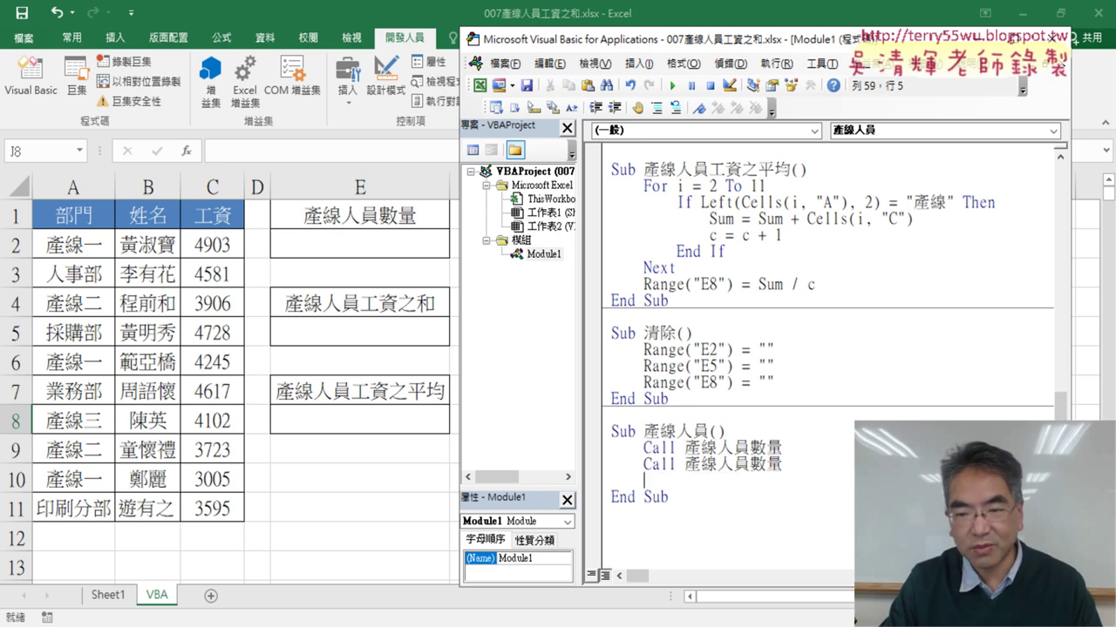
pyautogui.moveTo(645, 463)
pyautogui.mouseDown()
pyautogui.moveTo(784, 463)
pyautogui.moveTo(645, 480)
pyautogui.mouseUp()
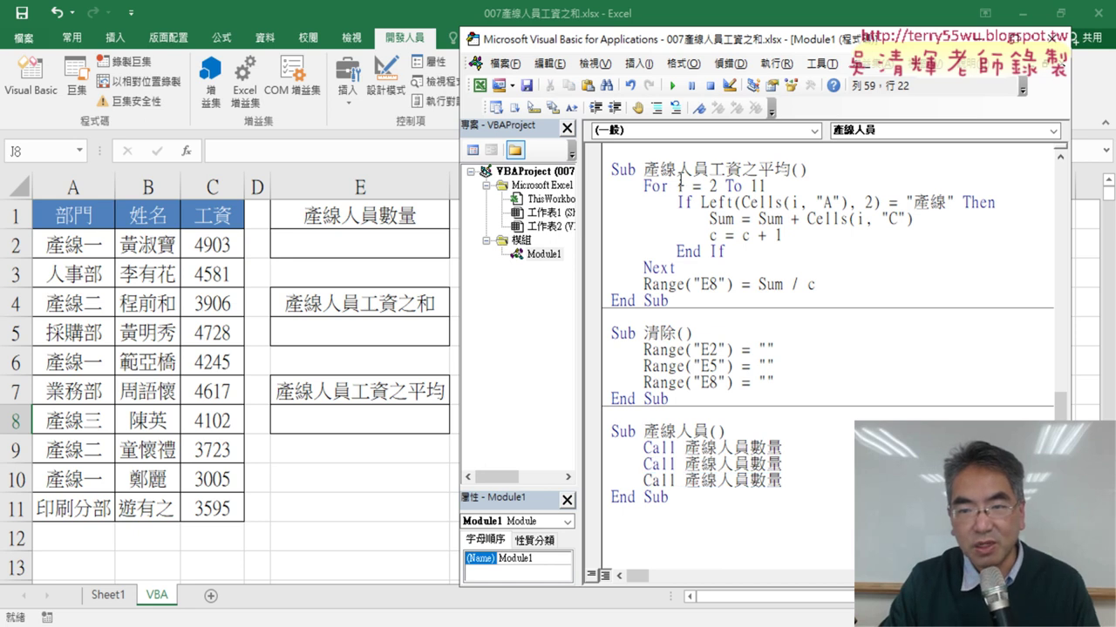
pyautogui.moveTo(646, 170); pyautogui.dragTo(757, 170)
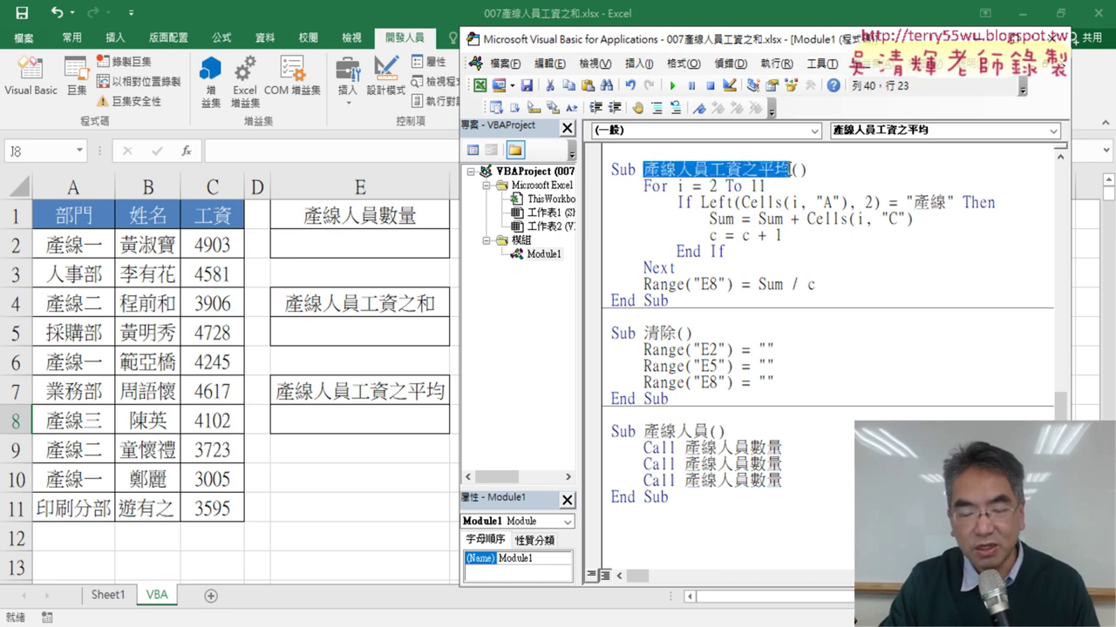
pyautogui.moveTo(783, 480); pyautogui.dragTo(684, 480)
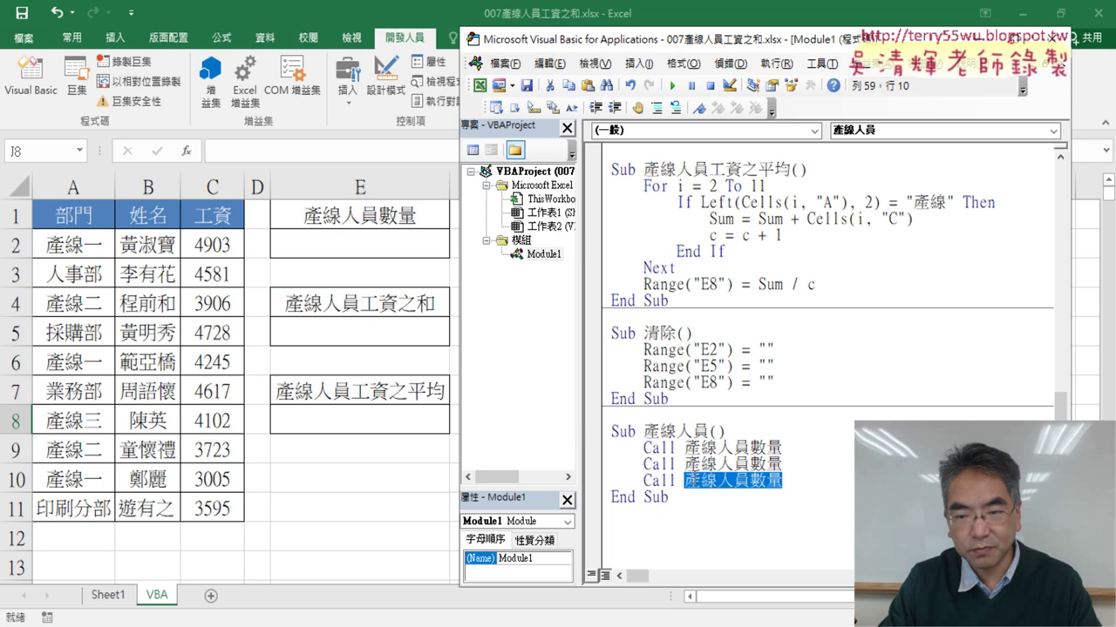
pyautogui.write('產線人員工資之平均')
# Make the second call run 產線人員工資之和.
pyautogui.scroll(2, 814, 349)
pyautogui.scroll(1, 806, 219)
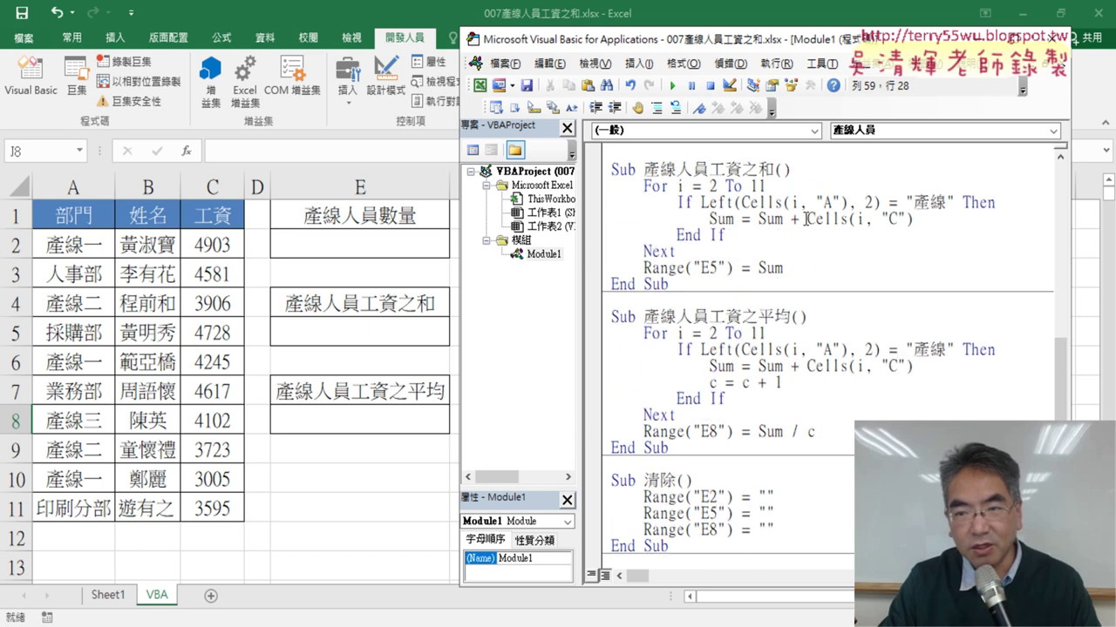
pyautogui.moveTo(775, 170); pyautogui.dragTo(676, 170)
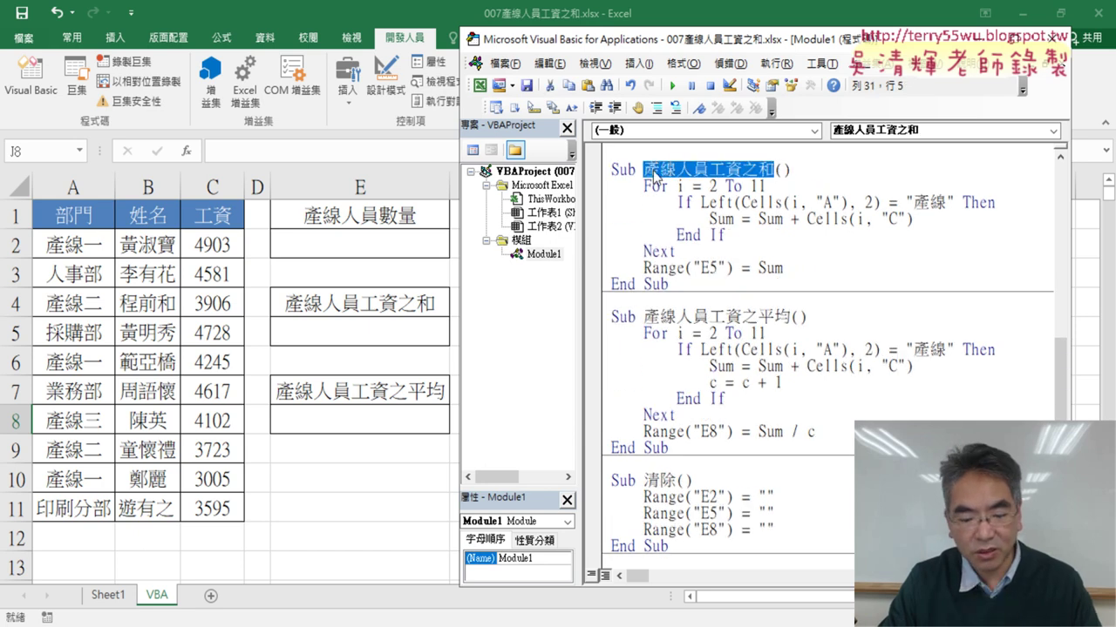
pyautogui.scroll(-3, 752, 384)
pyautogui.moveTo(782, 463); pyautogui.dragTo(685, 464)
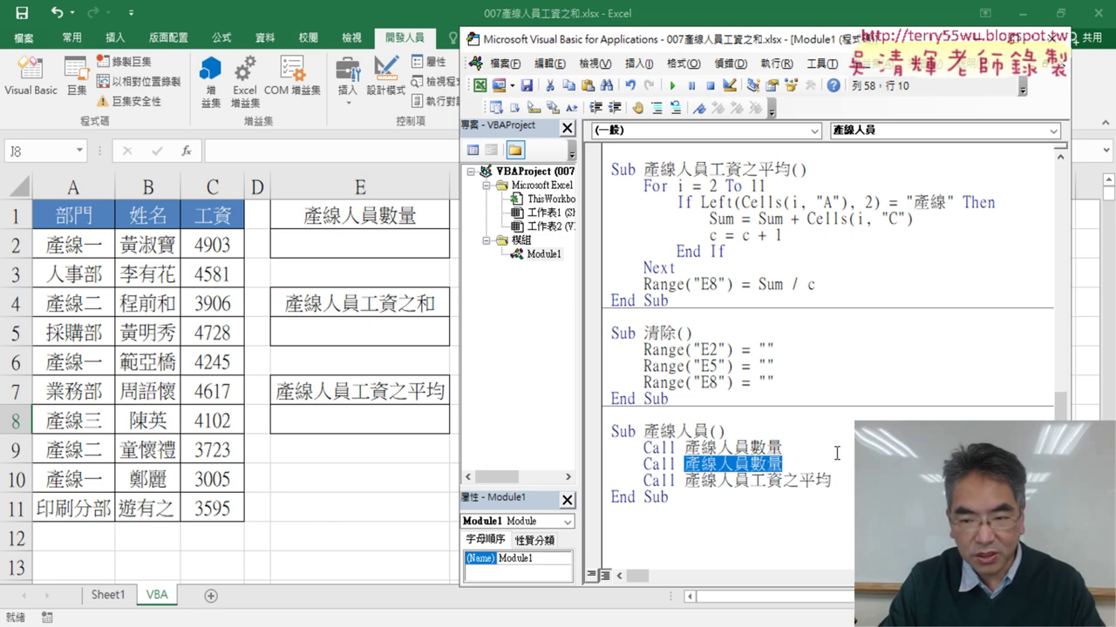
pyautogui.write('產線人員工資之和')
pyautogui.click(772, 366)
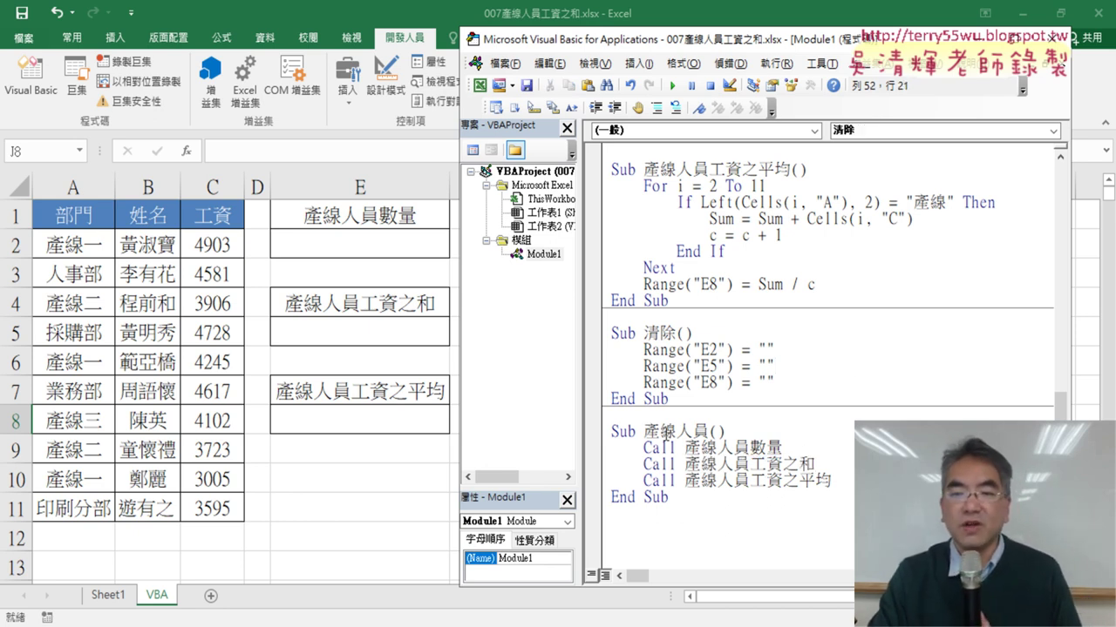
# Begin stepping through the 產線人員 sub with F8.
pyautogui.click(678, 436)
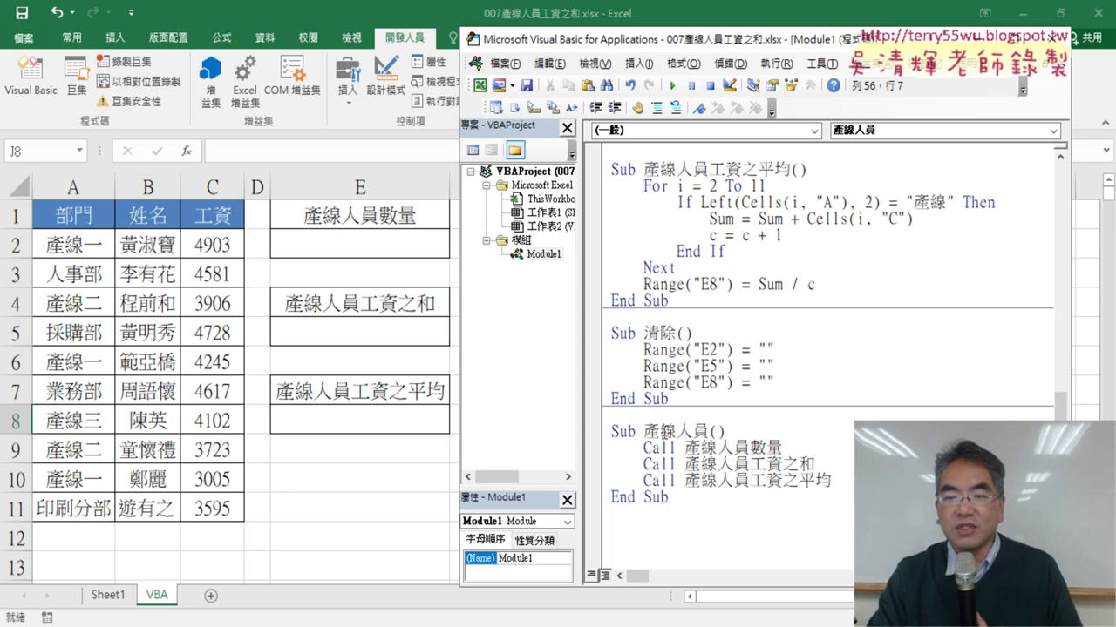
pyautogui.click(755, 464)
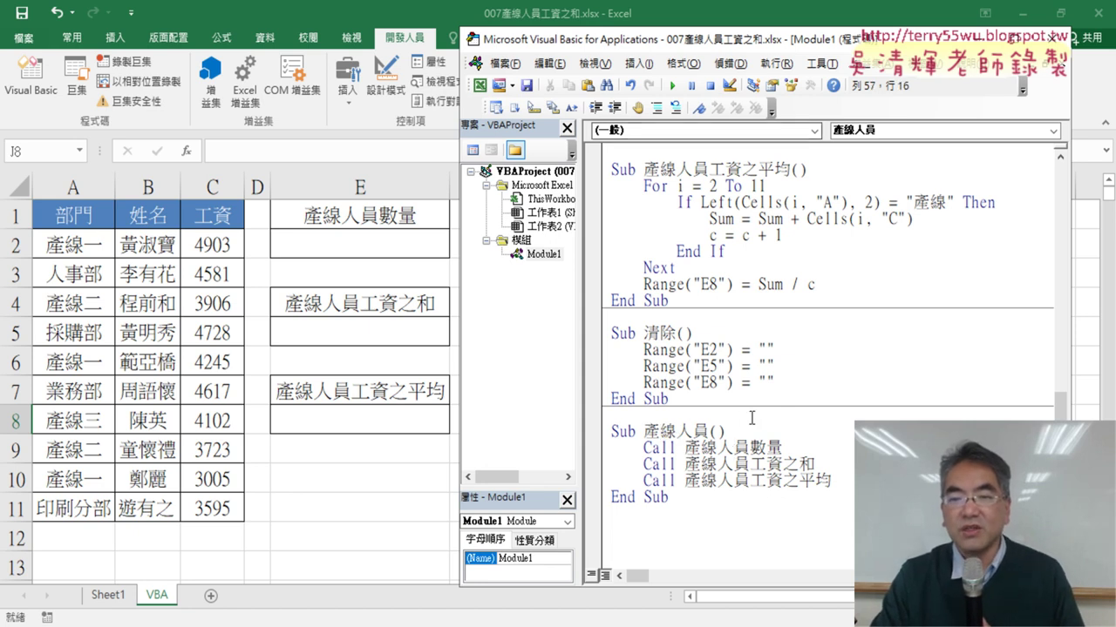
pyautogui.press('Down')
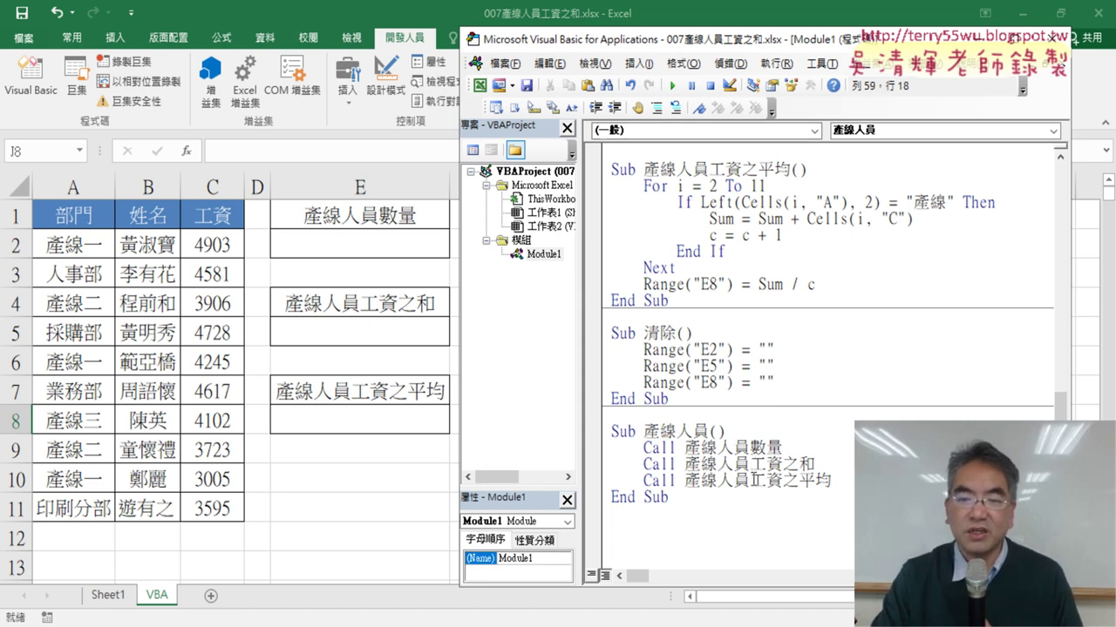
pyautogui.press('F8')
# Step into the count sub's loop, then continue to fill E2, E5, E8 with 6, 23884, 3981.
pyautogui.press('F8')
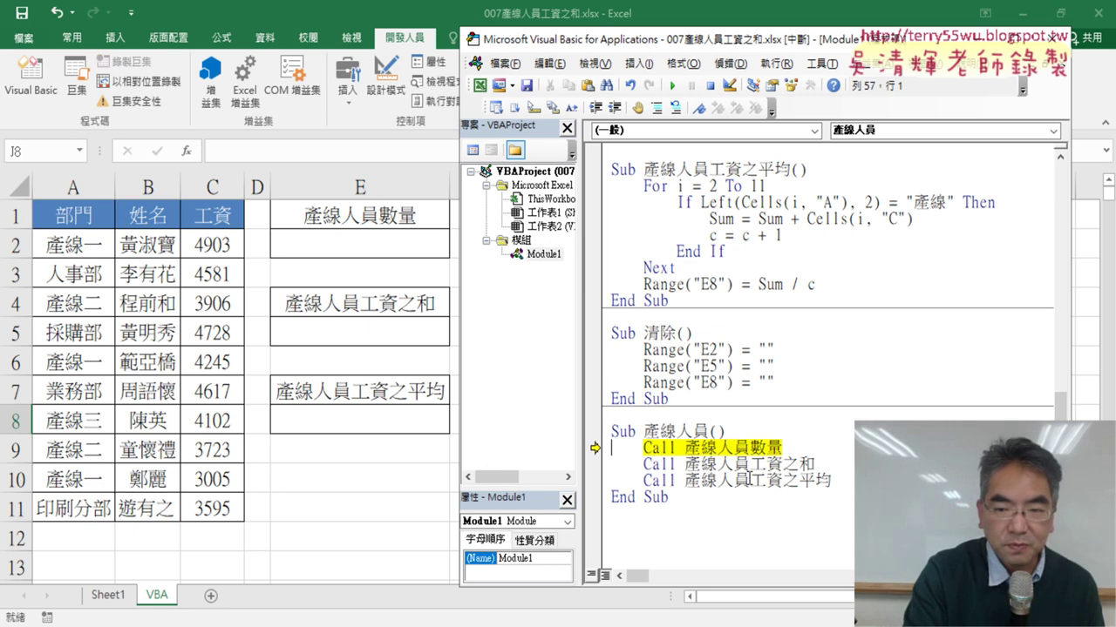
pyautogui.press('F8')
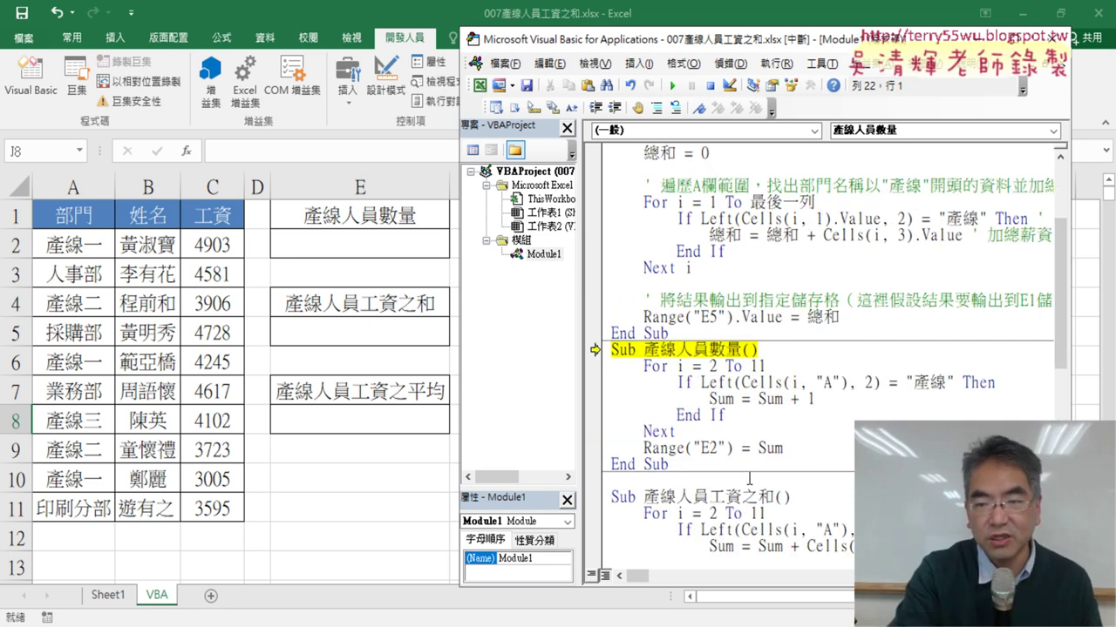
pyautogui.press('F8')
pyautogui.press('F8')
pyautogui.press('F8')
pyautogui.press('F8')
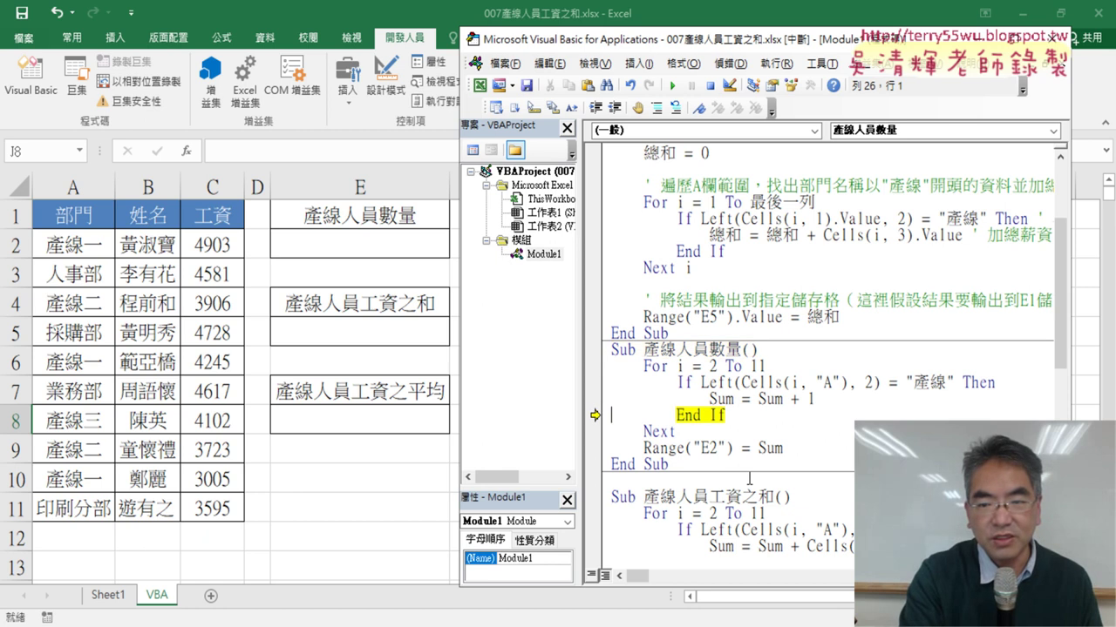
pyautogui.press('F8')
pyautogui.press('F8')
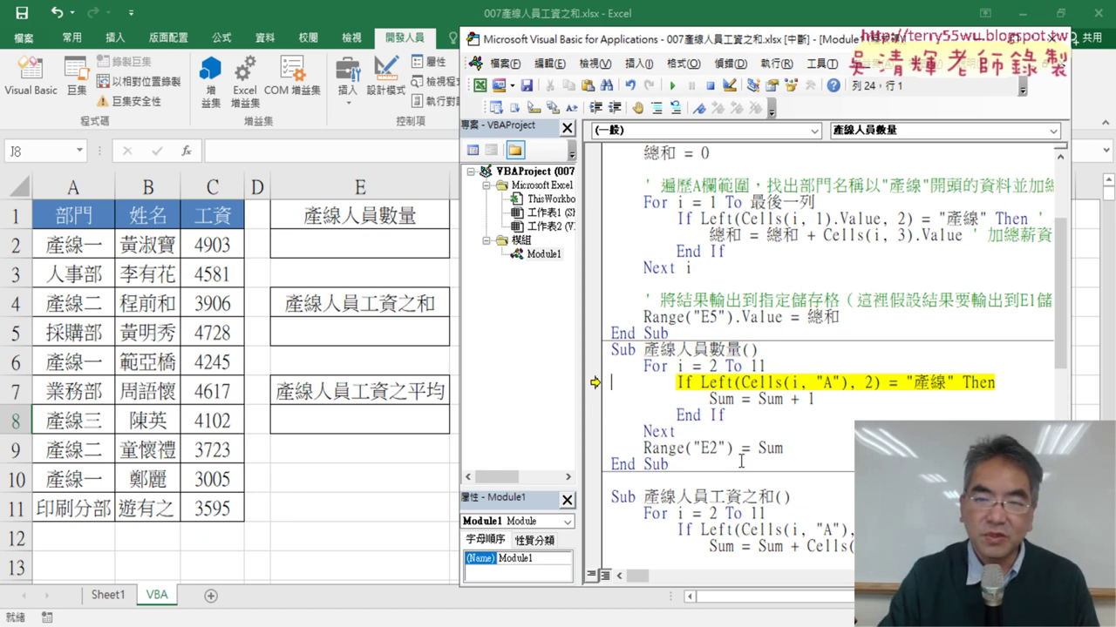
pyautogui.click(671, 87)
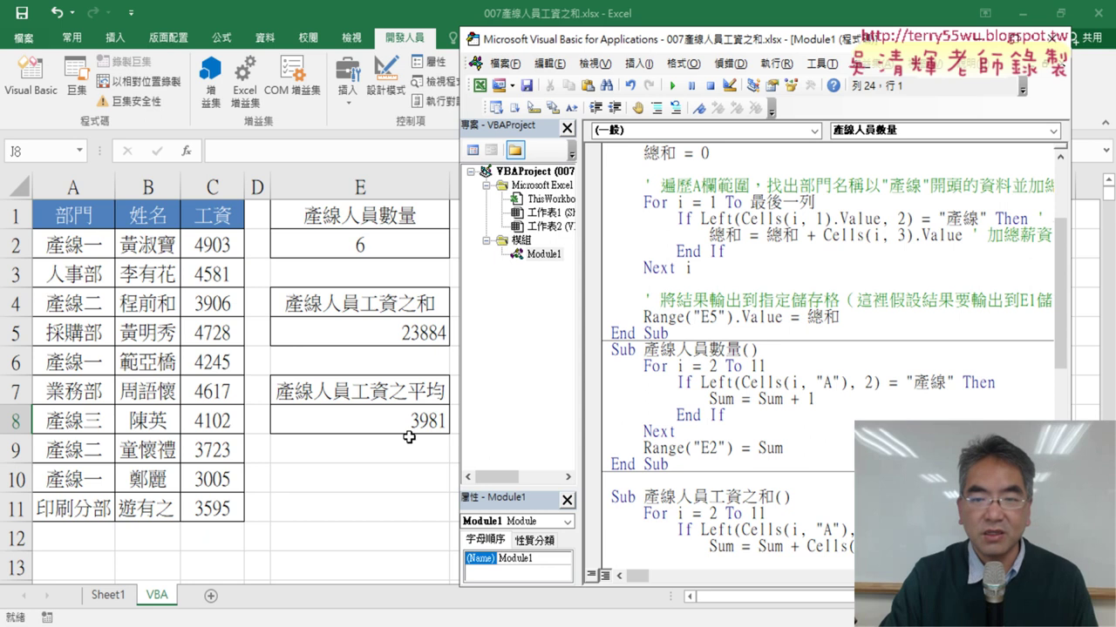
pyautogui.scroll(-7, 733, 440)
pyautogui.scroll(-3, 730, 419)
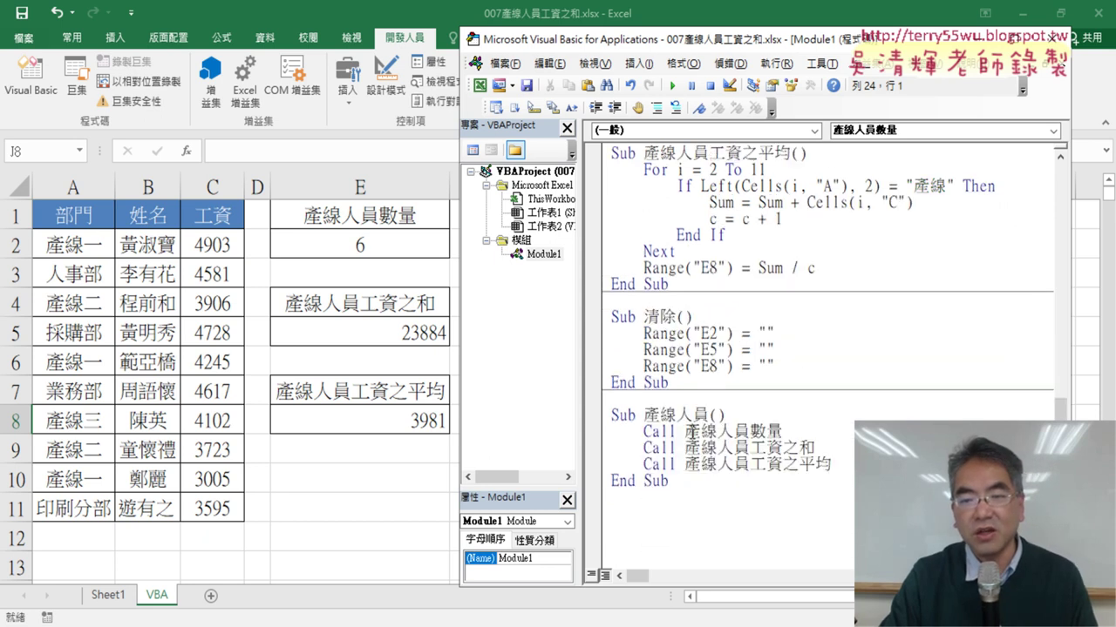
# Review the 產線人員 procedure and its Sub header in the code.
pyautogui.click(714, 448)
pyautogui.click(738, 465)
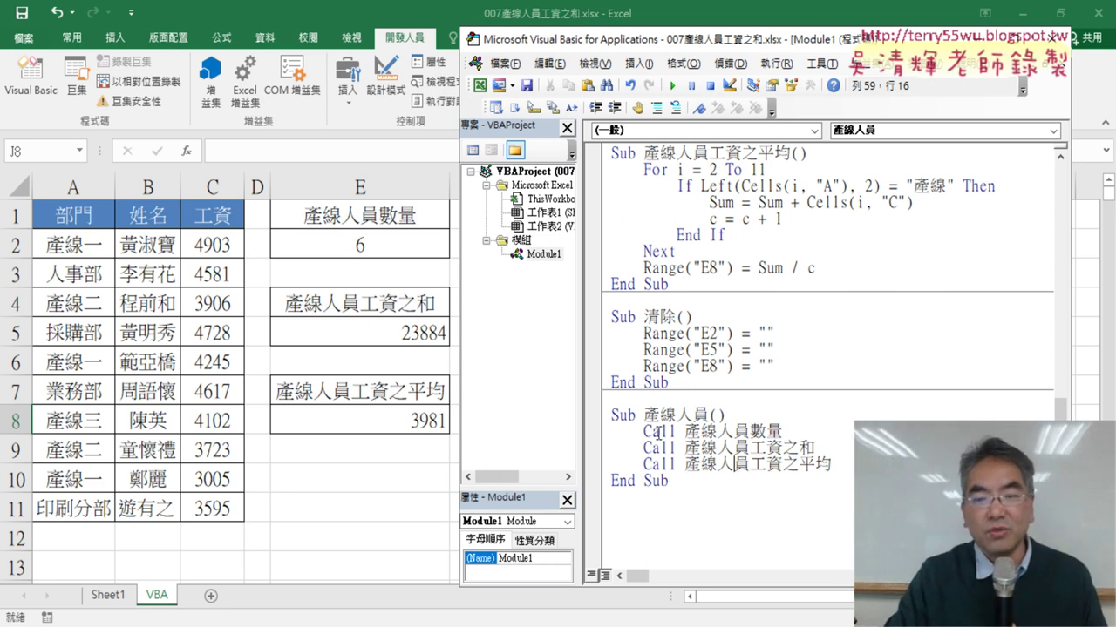
pyautogui.moveTo(613, 417); pyautogui.dragTo(720, 418)
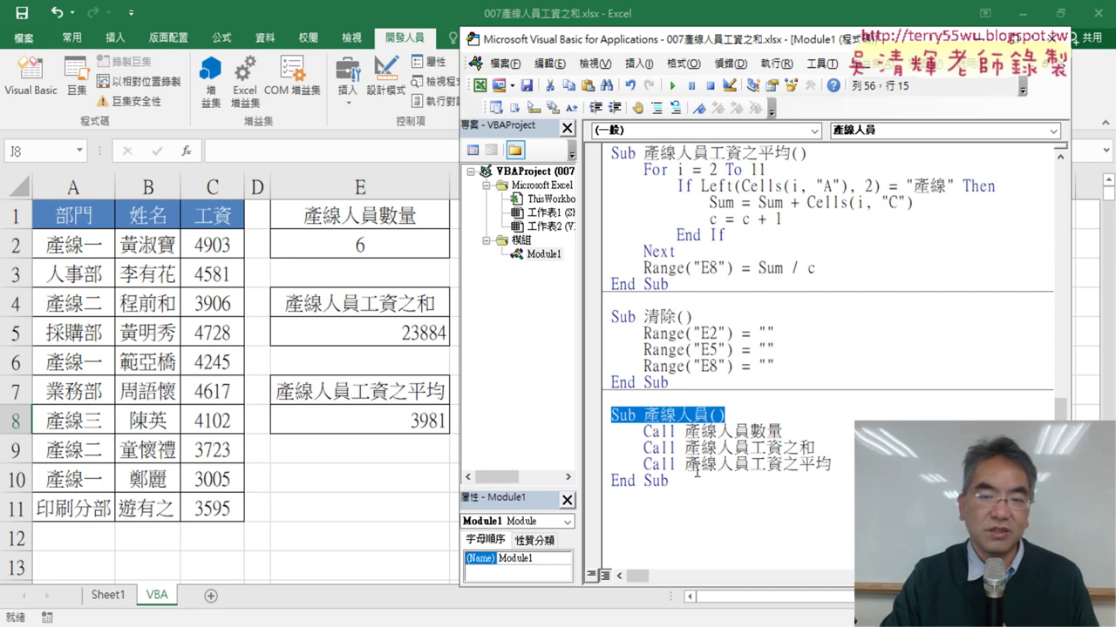
pyautogui.click(664, 415)
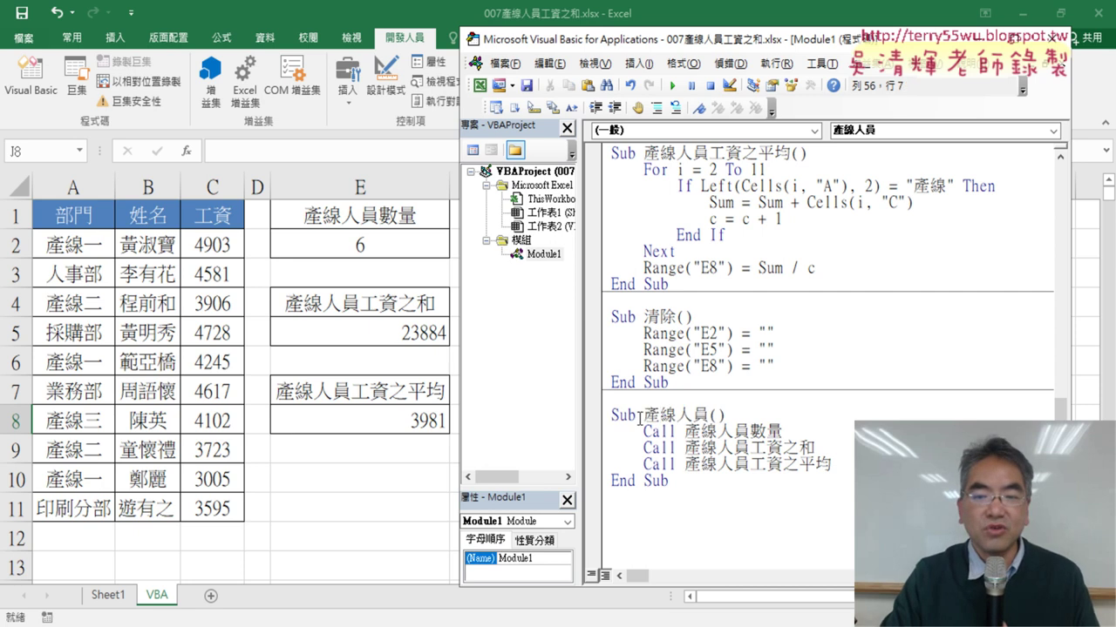
# Back on the worksheet, copy the 產線人員數量 button and paste it at G8.
pyautogui.click(402, 485)
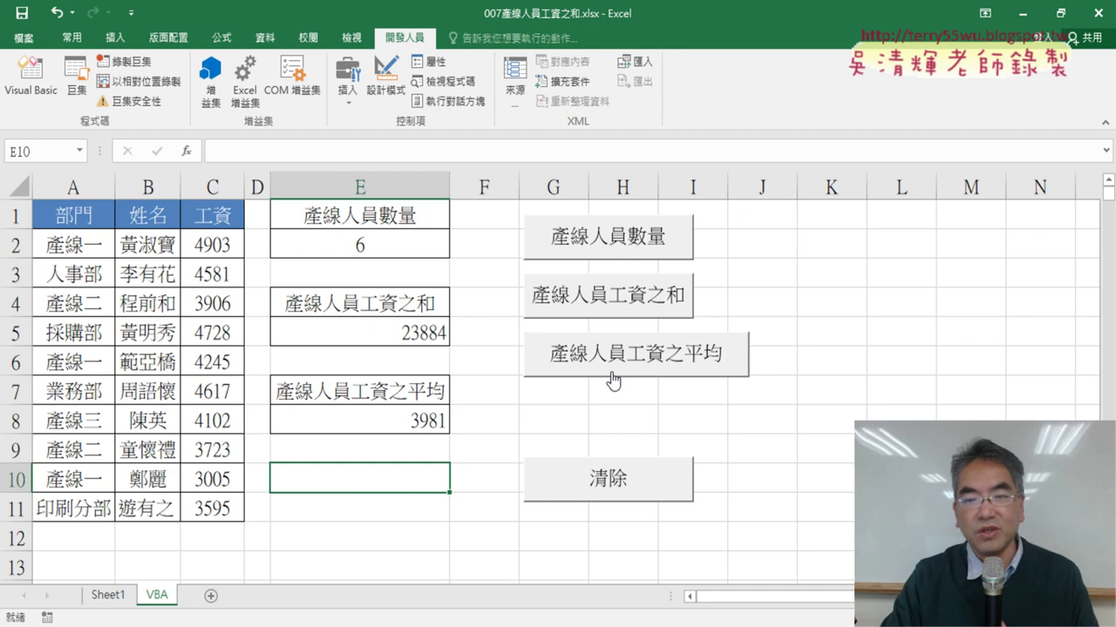
pyautogui.rightClick(634, 234)
pyautogui.click(641, 281)
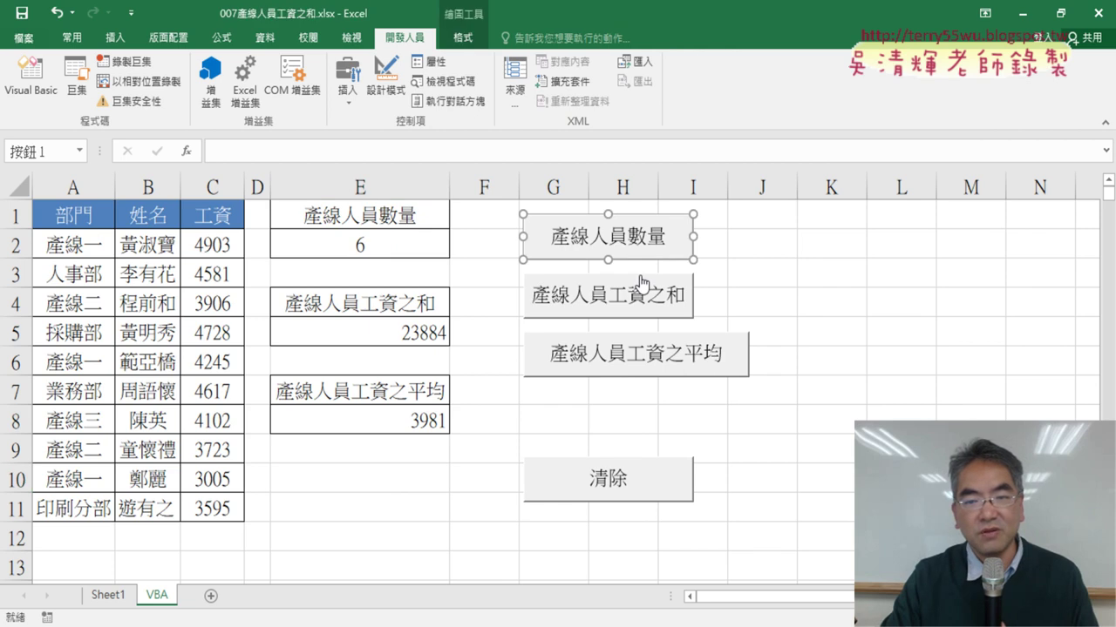
pyautogui.click(531, 423)
pyautogui.hotkey('ctrl', 'v')
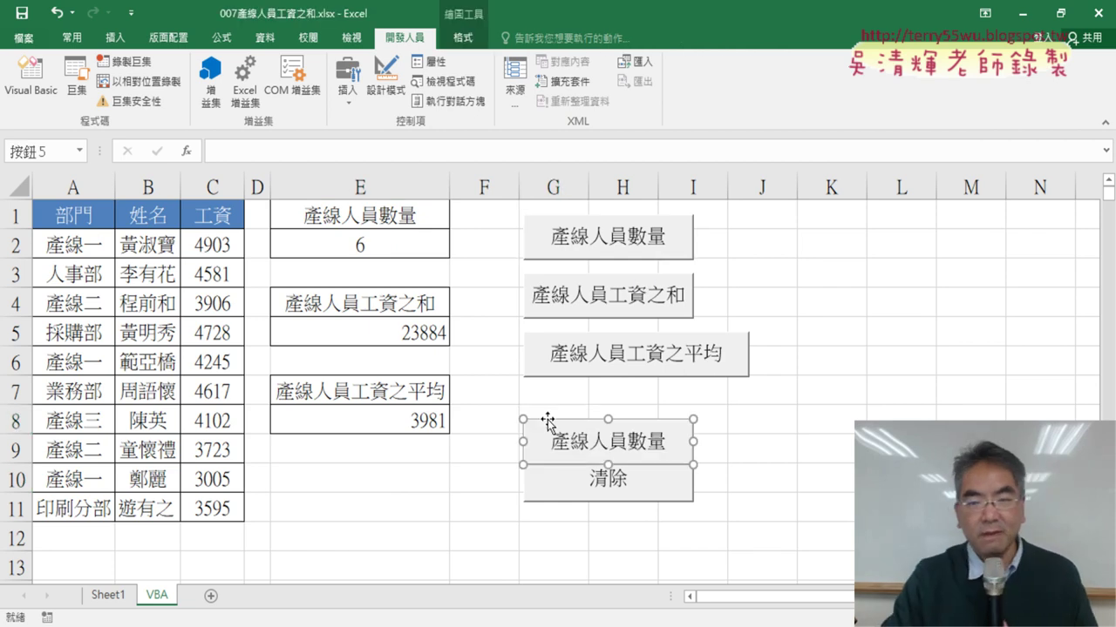
# Move the copy just above 清除 and assign it the 產線人員 macro.
pyautogui.moveTo(581, 424); pyautogui.dragTo(583, 411)
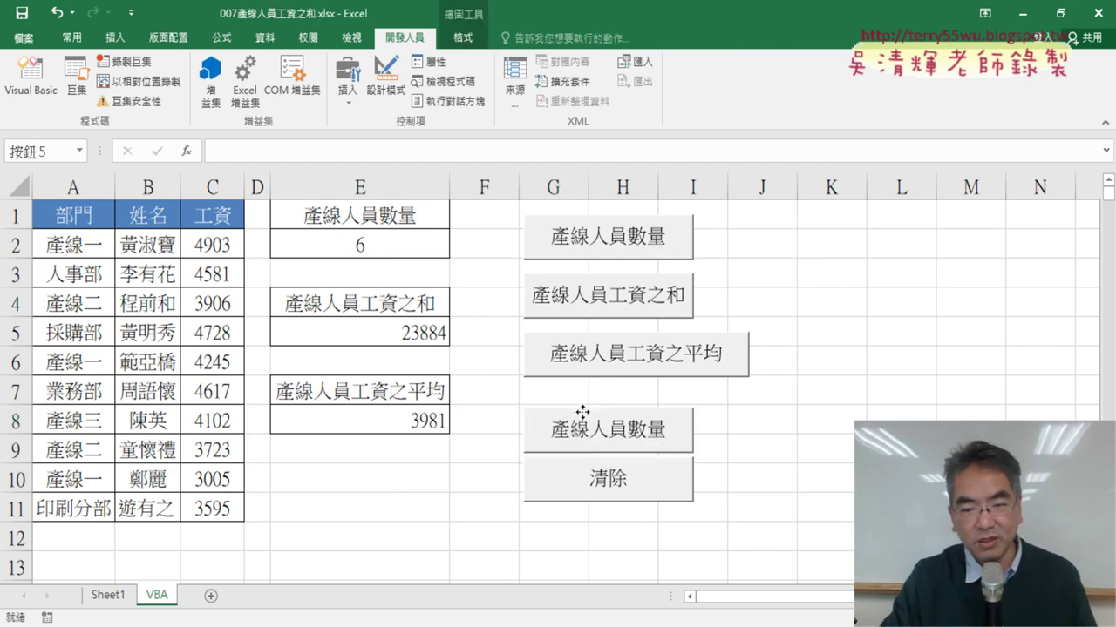
pyautogui.rightClick(582, 413)
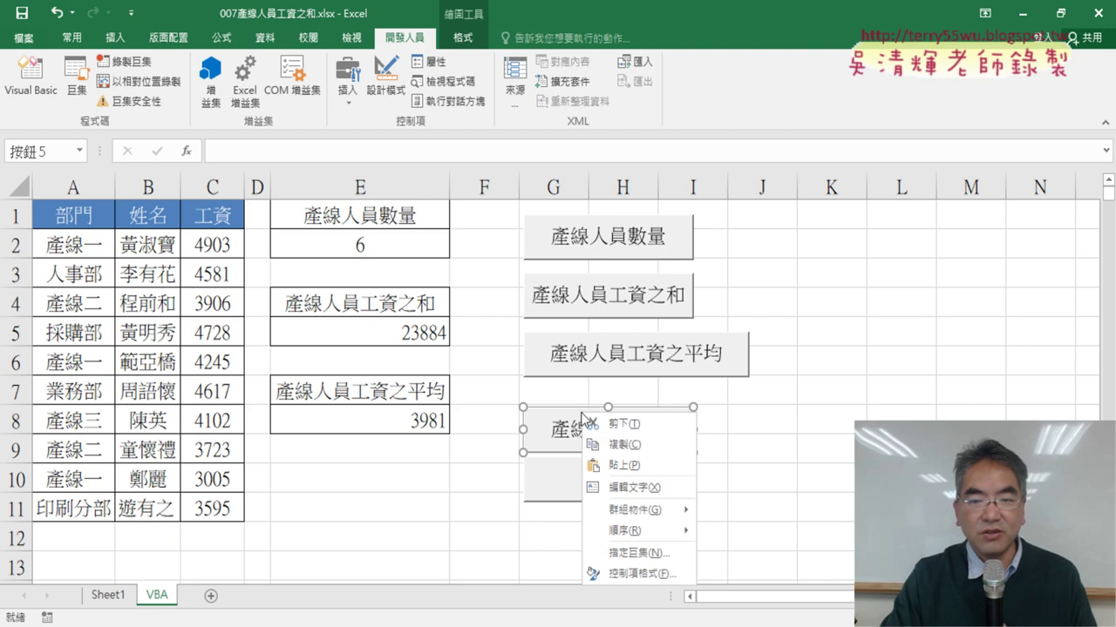
pyautogui.click(635, 554)
pyautogui.click(512, 370)
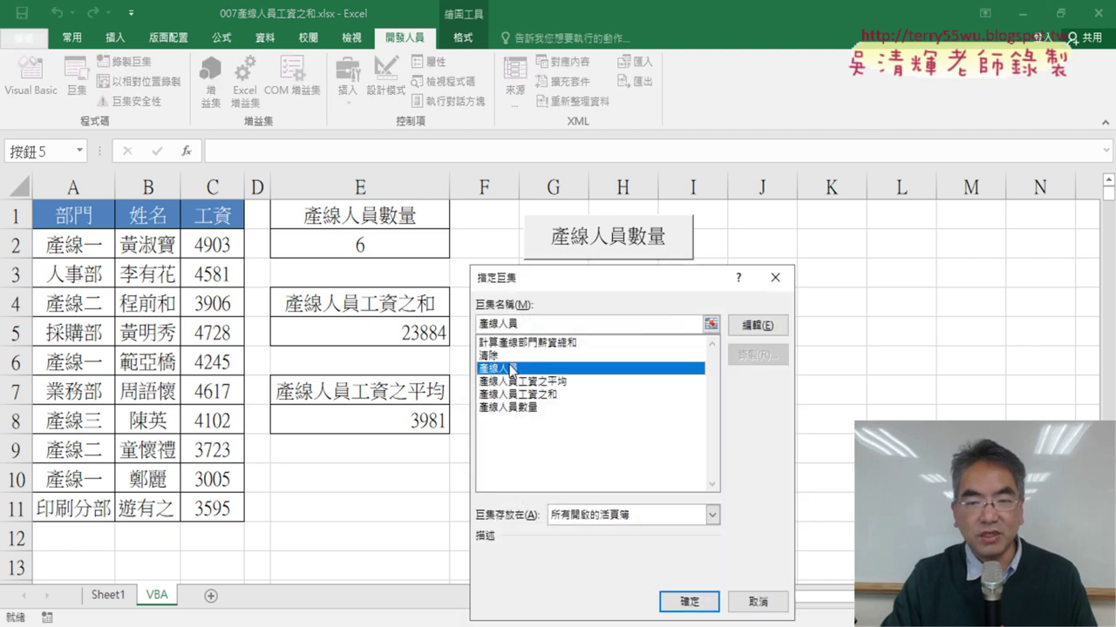
pyautogui.moveTo(524, 324); pyautogui.dragTo(453, 324)
pyautogui.rightClick(489, 323)
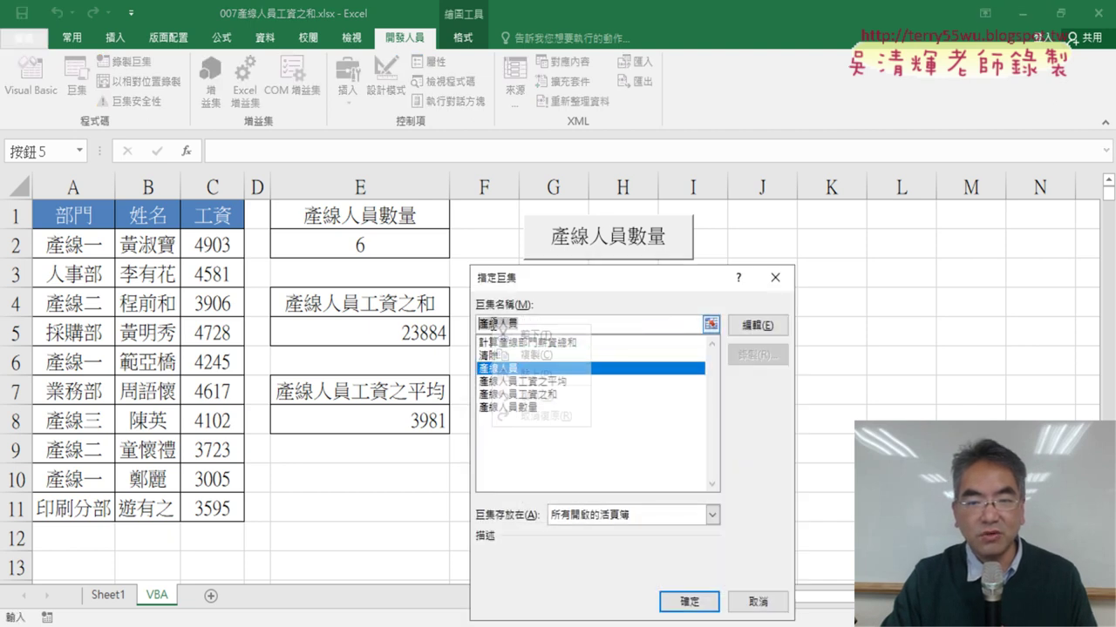
pyautogui.click(530, 353)
pyautogui.click(671, 600)
# Relabel the new button 產線人員.
pyautogui.click(558, 427)
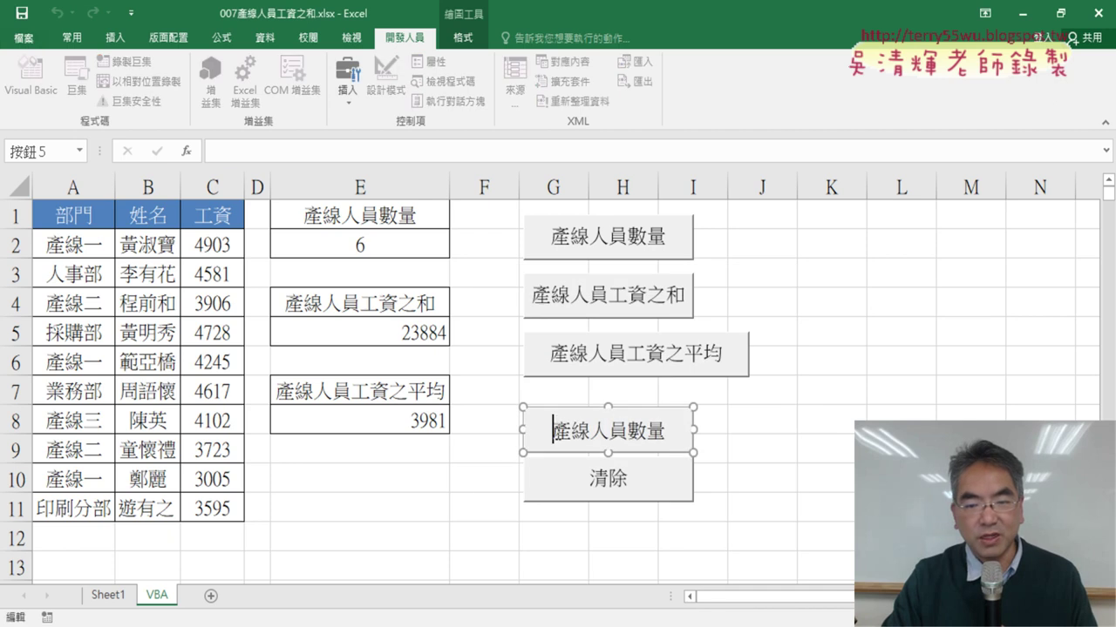
pyautogui.press('Delete')
pyautogui.press('Delete')
pyautogui.press('Delete')
pyautogui.press('Delete')
pyautogui.press('Delete')
pyautogui.press('Delete')
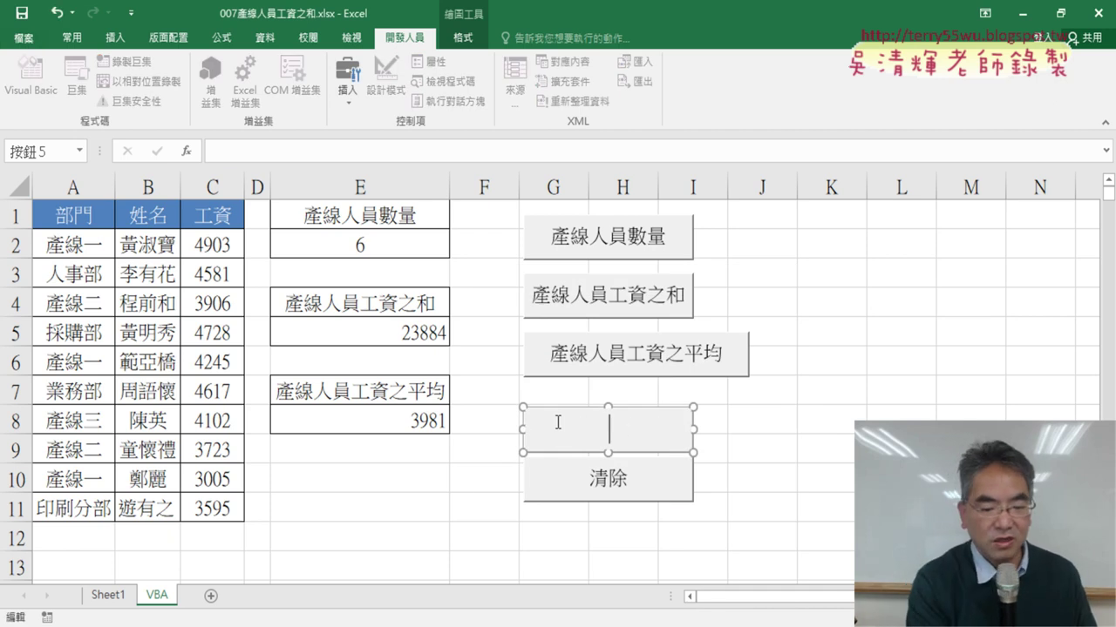
pyautogui.hotkey('ctrl', 'v')
pyautogui.click(730, 480)
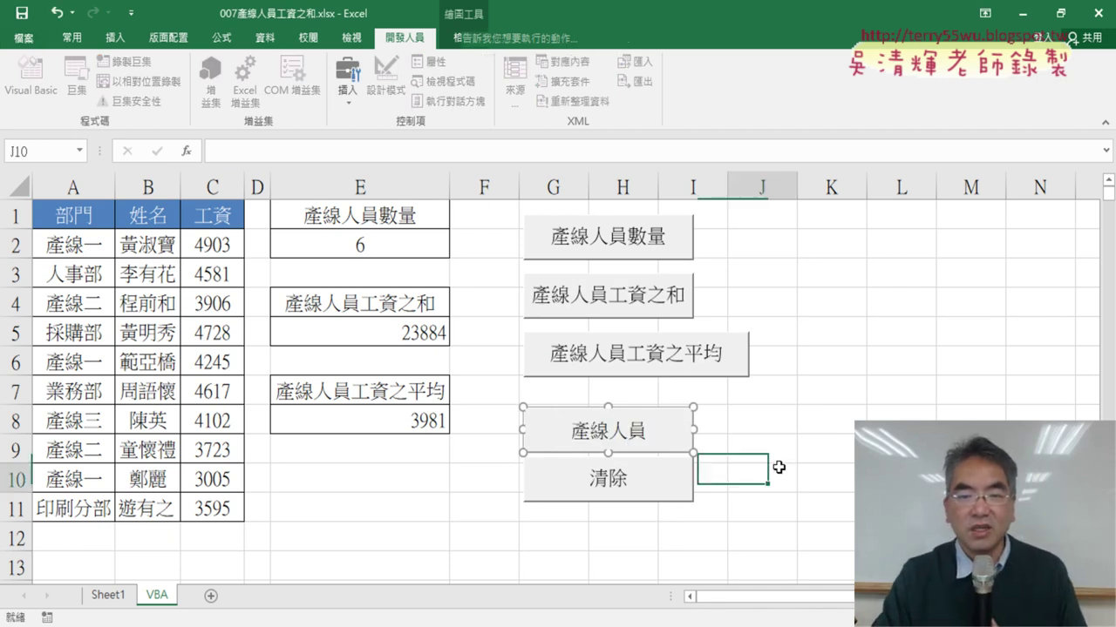
# Alternate 清除 and 產線人員 four times, ending with E2, E5 and E8 showing 6, 23884 and 3981.
pyautogui.click(652, 485)
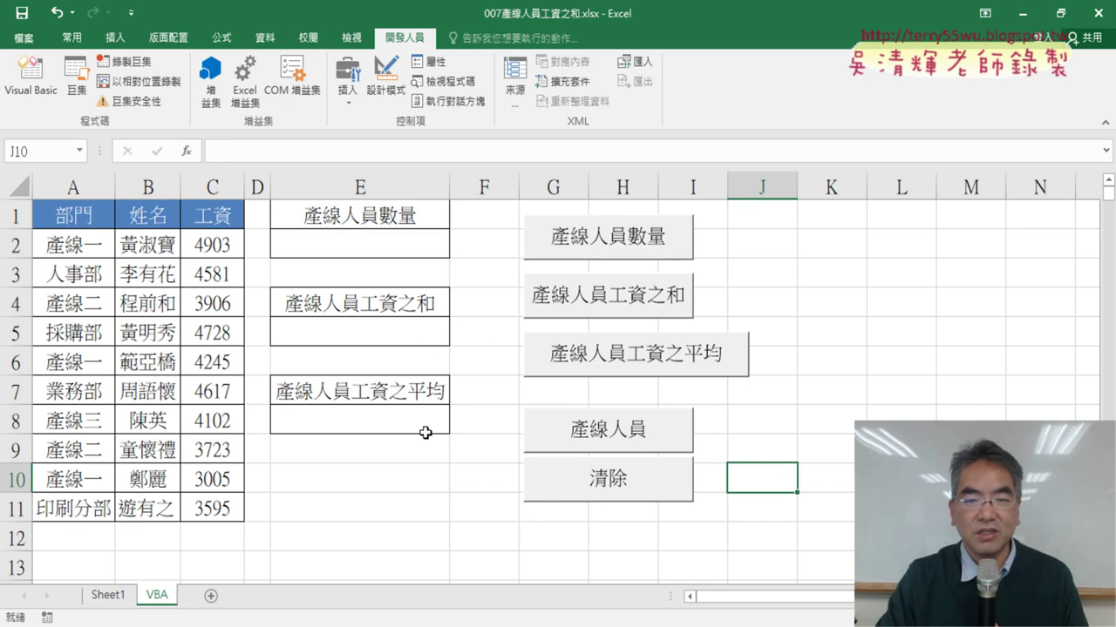
pyautogui.click(624, 440)
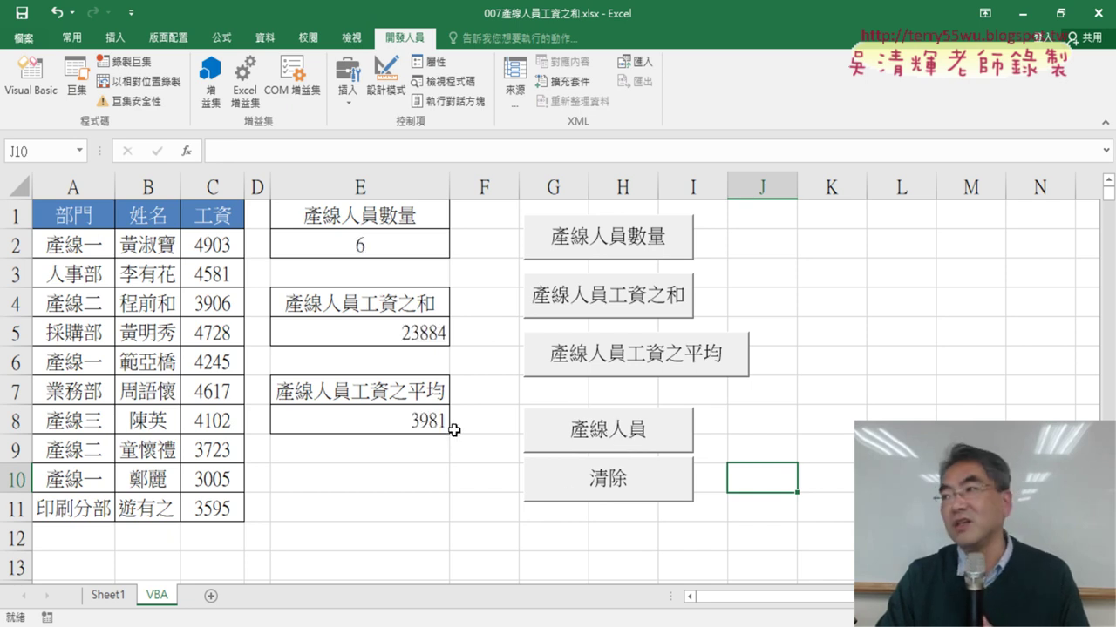
pyautogui.click(591, 488)
pyautogui.click(601, 436)
pyautogui.click(608, 479)
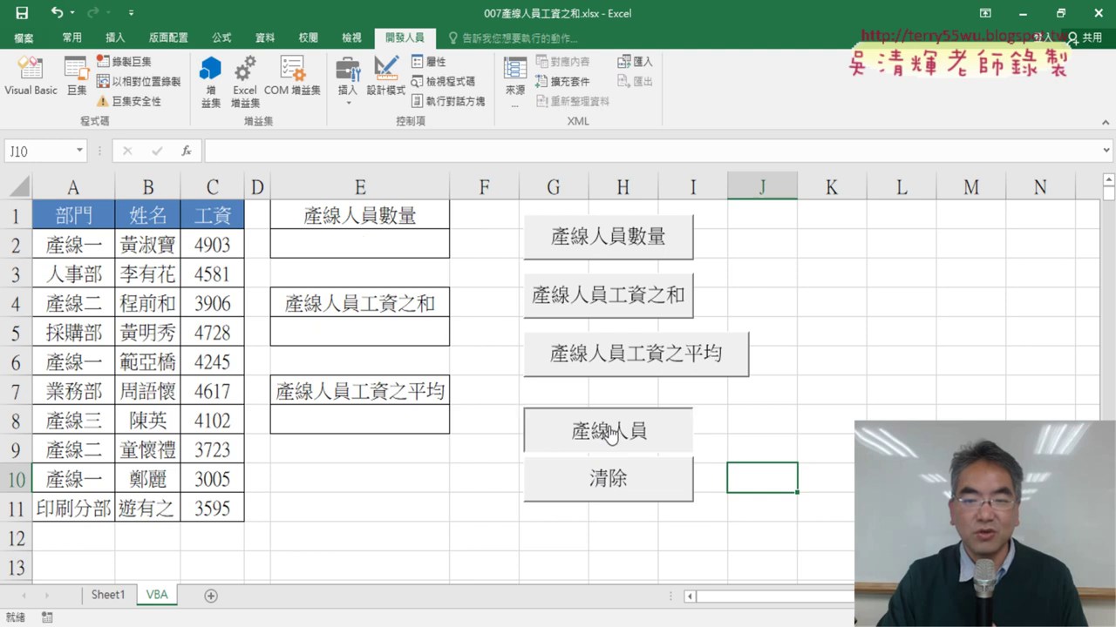
pyautogui.click(601, 432)
pyautogui.click(608, 479)
pyautogui.click(628, 433)
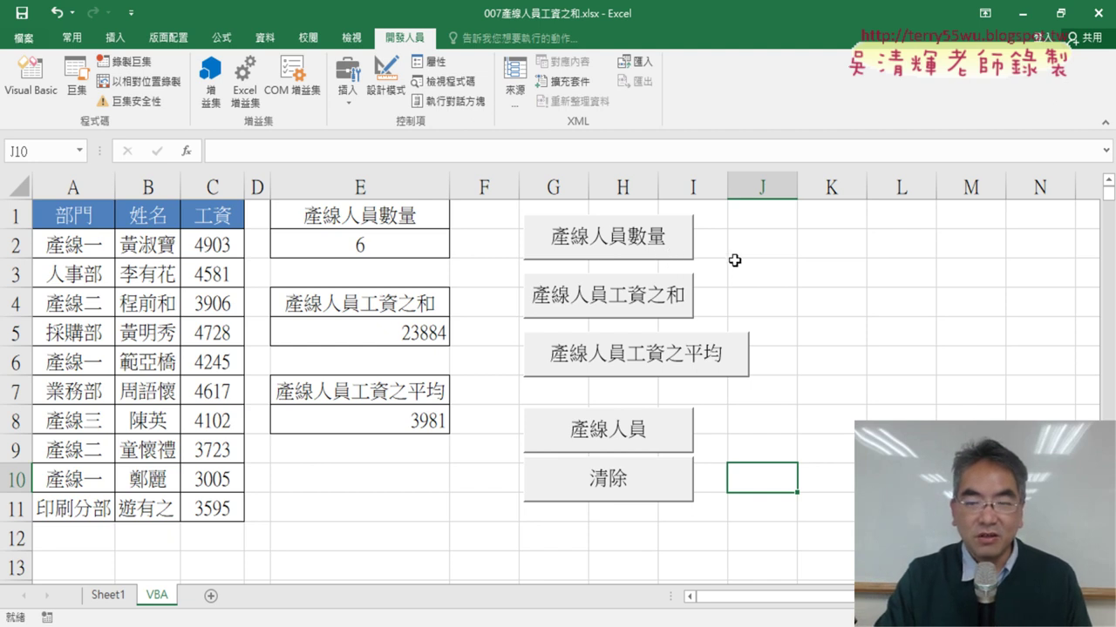
# Cut the 產線人員數量 button and paste it back onto the sheet.
pyautogui.rightClick(654, 243)
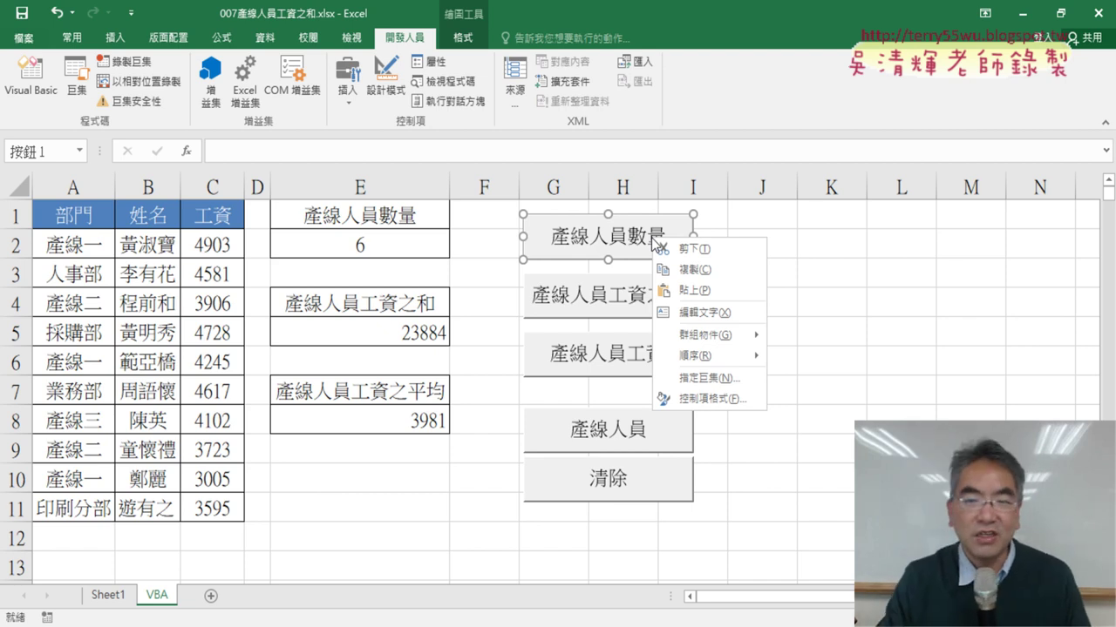
pyautogui.click(685, 248)
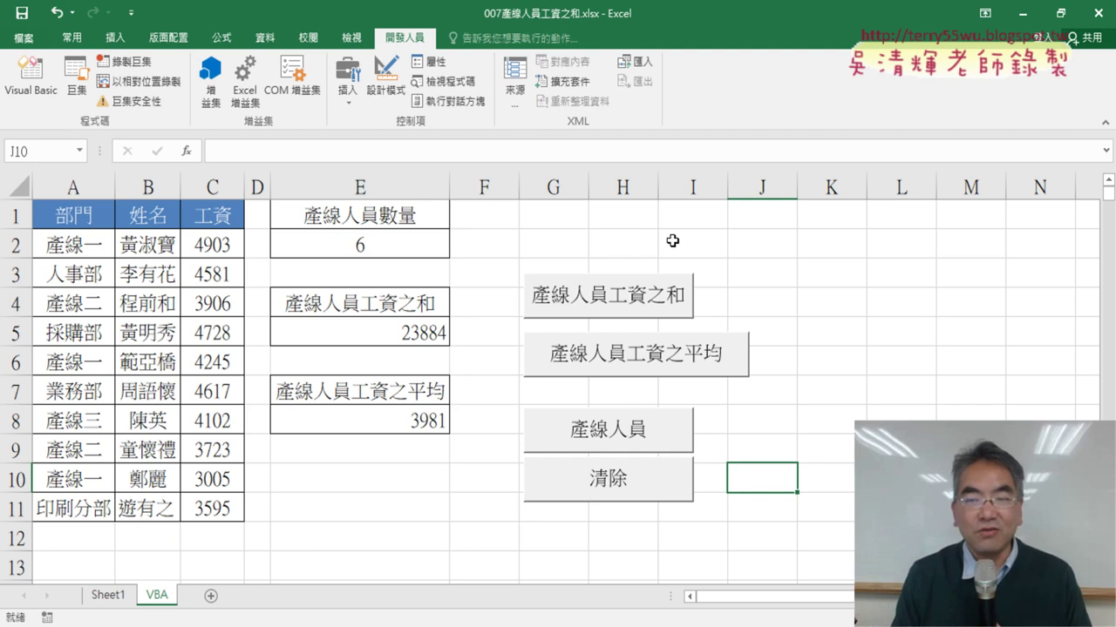
pyautogui.hotkey('ctrl', 'v')
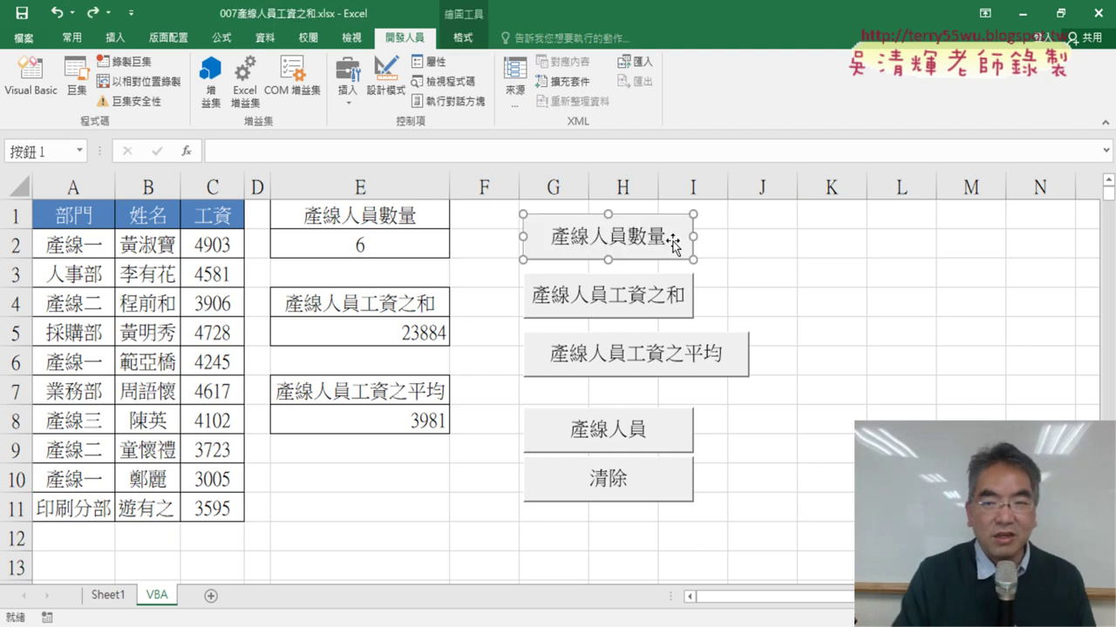
pyautogui.click(843, 272)
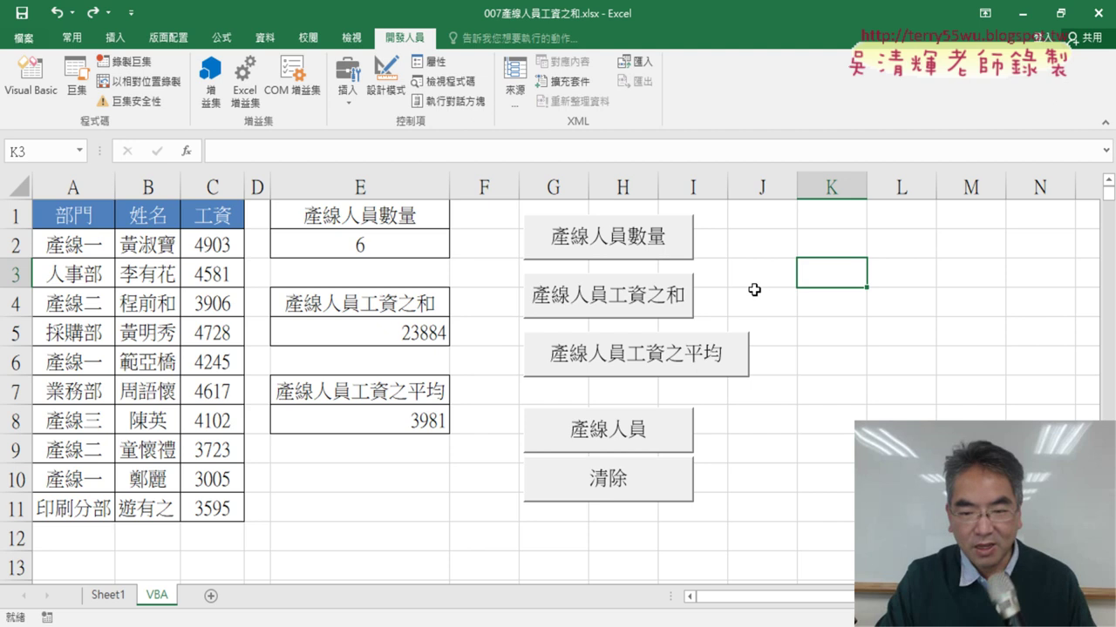
# Delete the 產線人員數量, 產線人員工資之和 and 產線人員工資之平均 buttons together.
pyautogui.keyDown('ctrl'); pyautogui.click(631, 248); pyautogui.keyUp('ctrl')
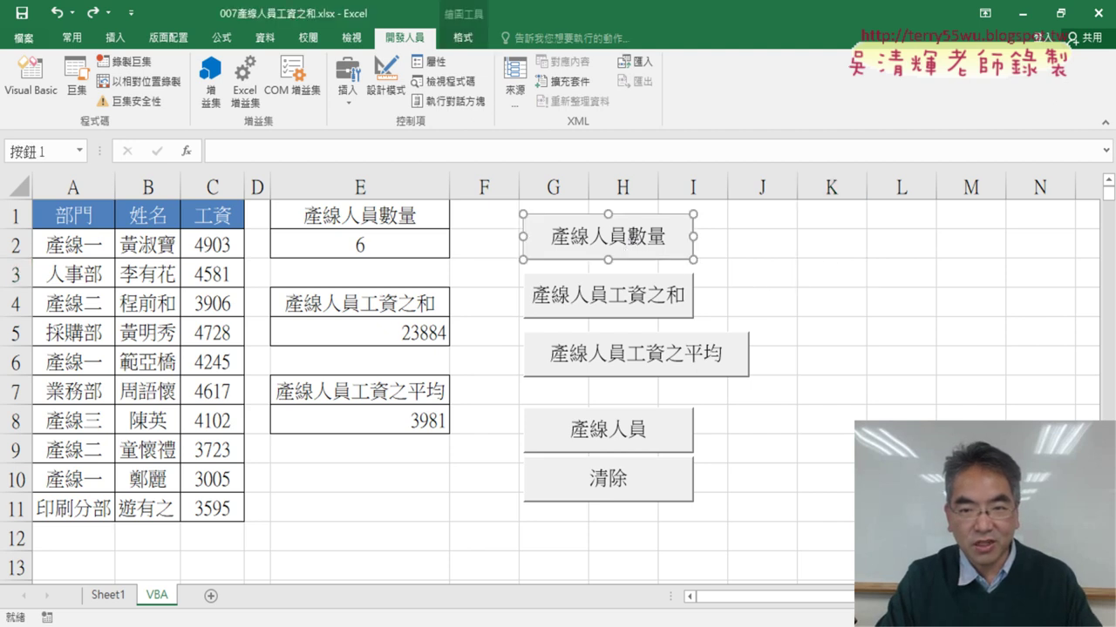
pyautogui.keyDown('ctrl'); pyautogui.click(650, 295); pyautogui.keyUp('ctrl')
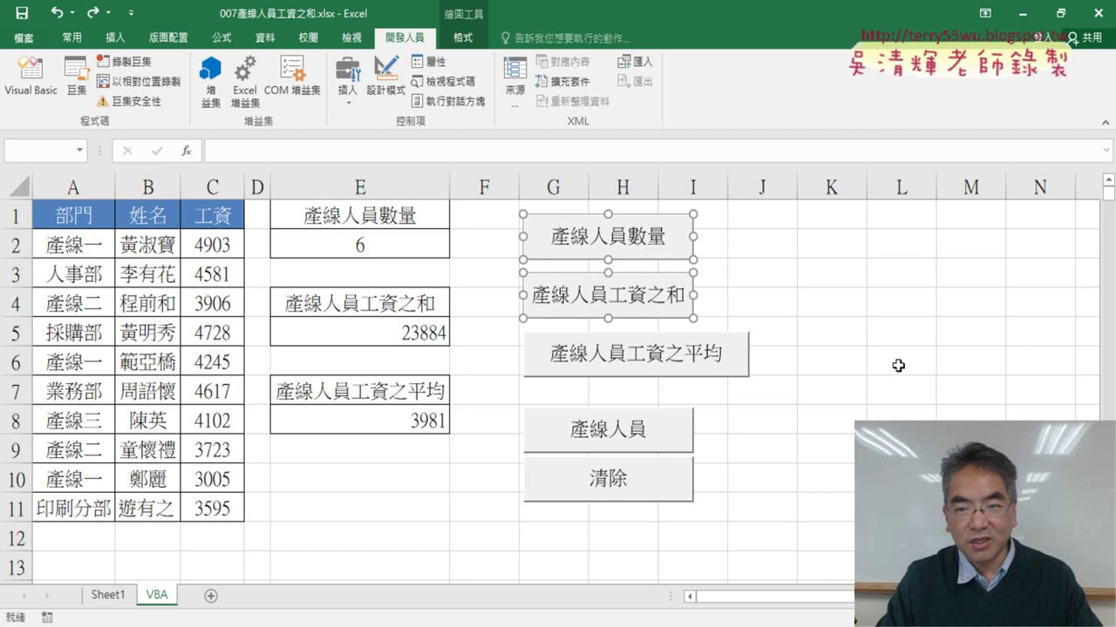
pyautogui.keyDown('ctrl'); pyautogui.click(737, 358); pyautogui.keyUp('ctrl')
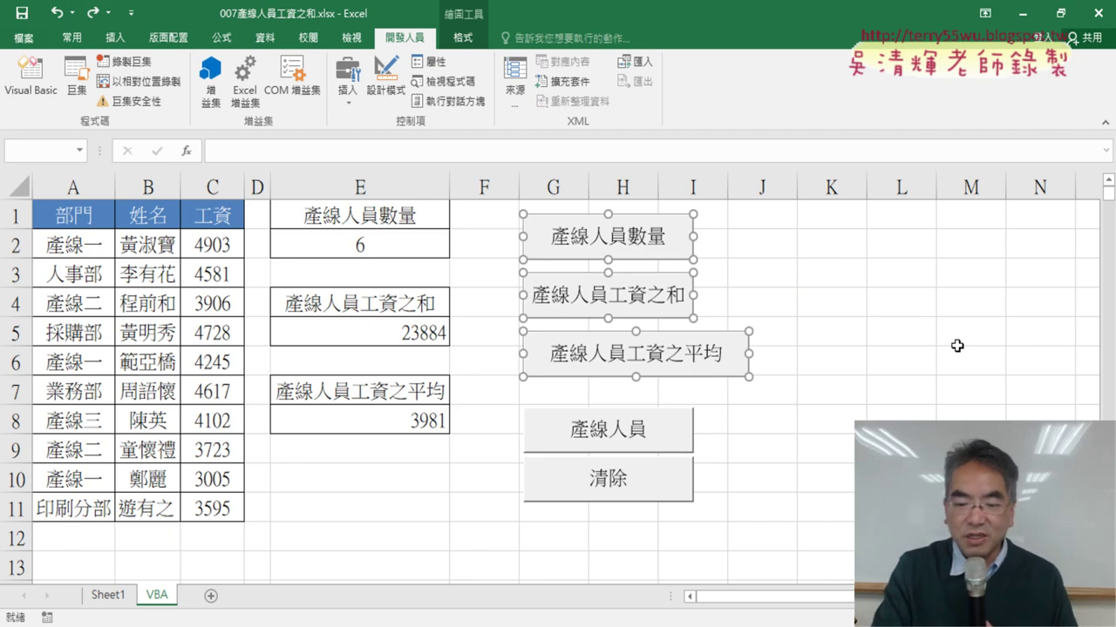
pyautogui.press('Delete')
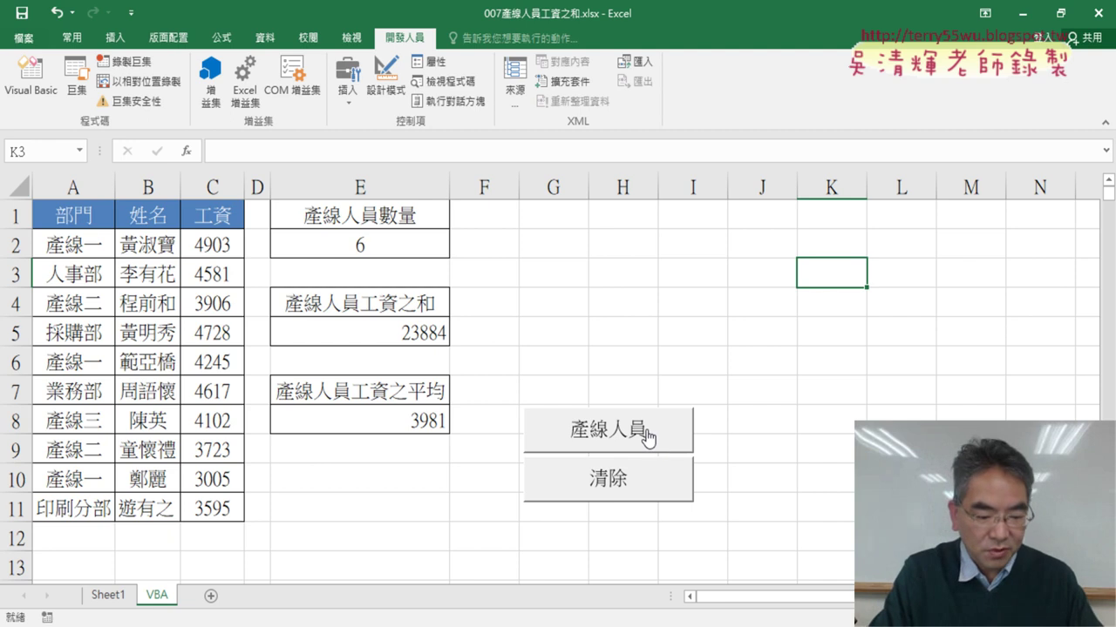
# Drag 產線人員 and 清除 up beside rows 1–3, then use 清除 to empty E2, E5 and E8.
pyautogui.keyDown('ctrl'); pyautogui.click(583, 430); pyautogui.keyUp('ctrl')
pyautogui.keyDown('ctrl'); pyautogui.click(577, 470); pyautogui.keyUp('ctrl')
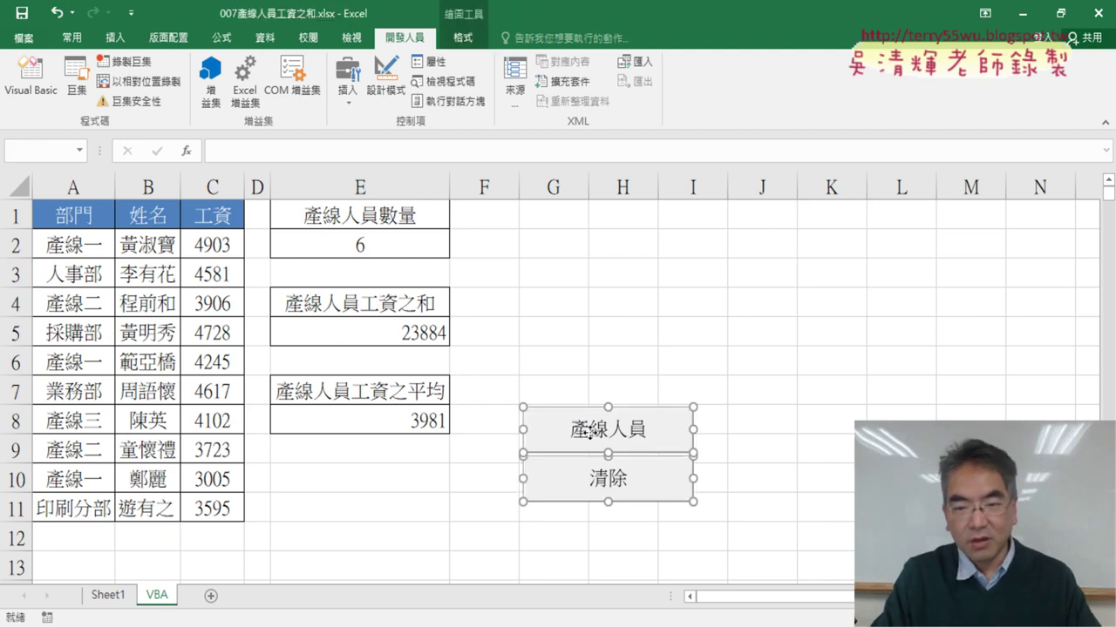
pyautogui.moveTo(590, 434); pyautogui.dragTo(588, 233)
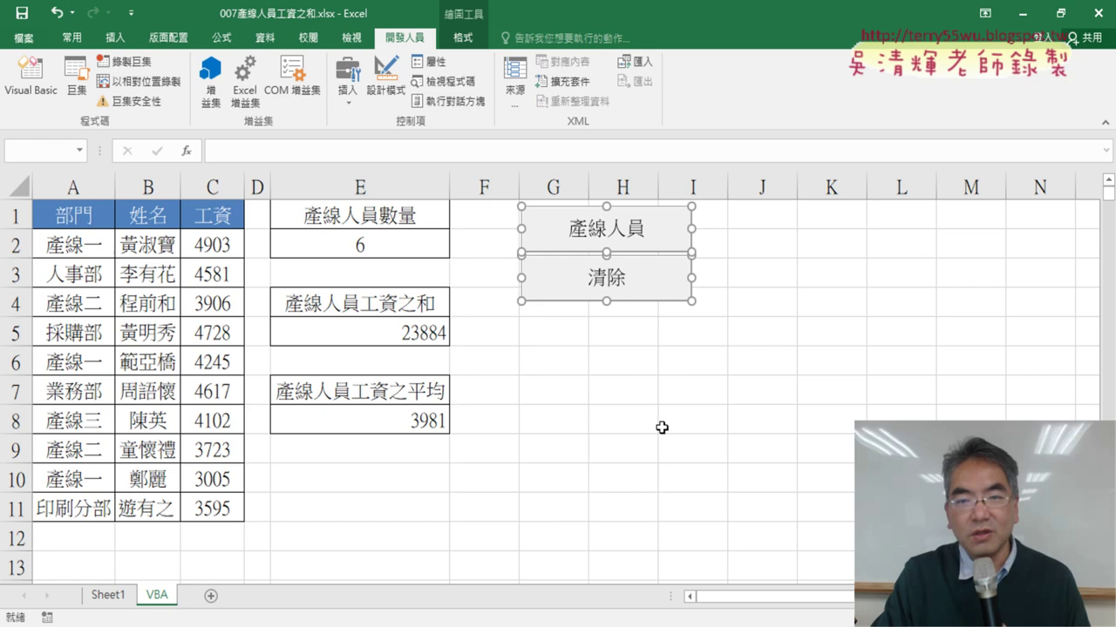
pyautogui.click(694, 427)
pyautogui.click(622, 281)
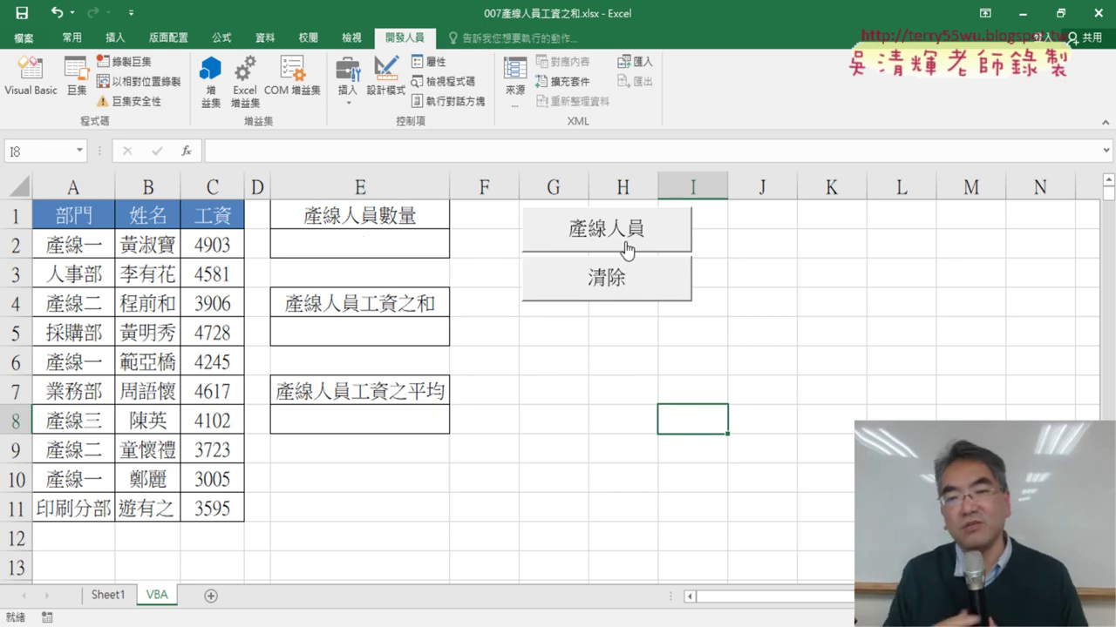
# Test the relocated buttons, finishing with 產線人員 so E2, E5, E8 show 6, 23884, 3981.
pyautogui.click(669, 242)
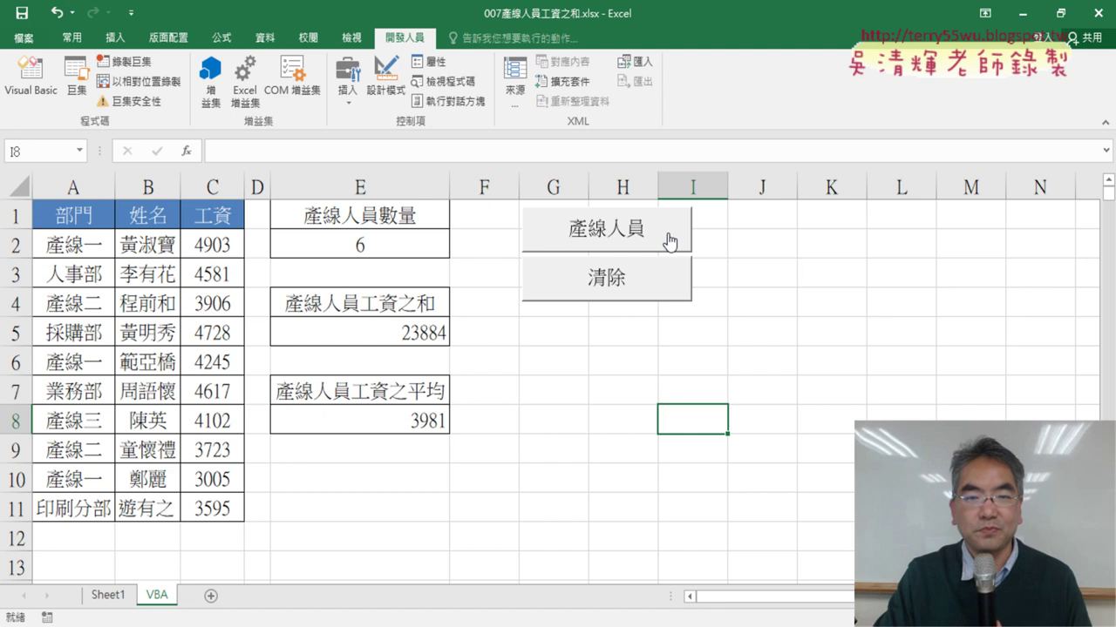
pyautogui.click(649, 289)
pyautogui.click(644, 246)
pyautogui.click(645, 274)
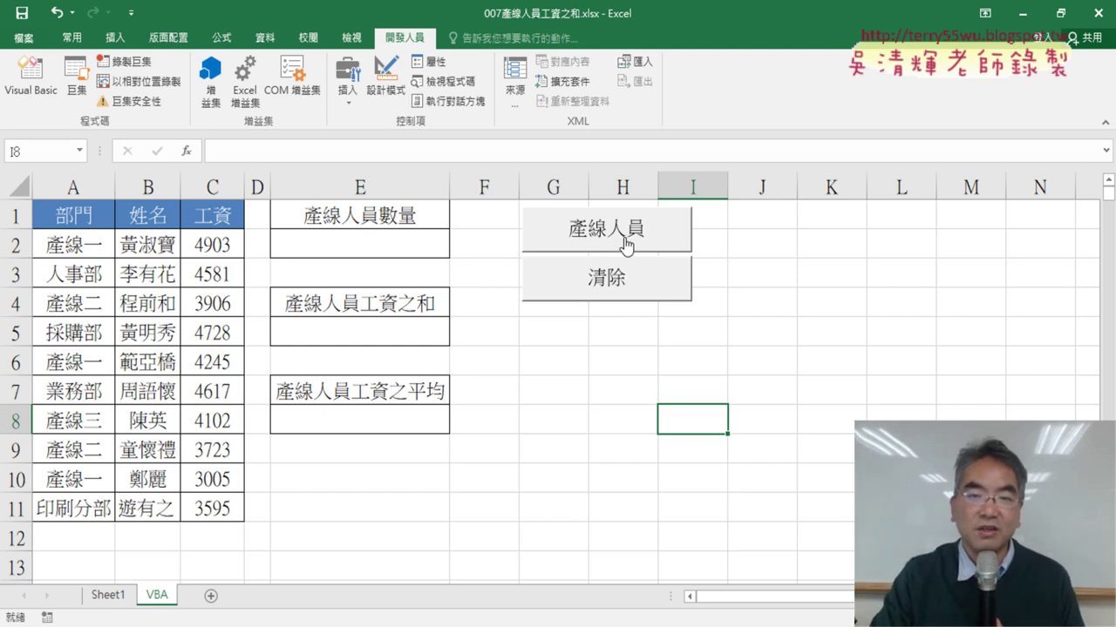
pyautogui.click(626, 244)
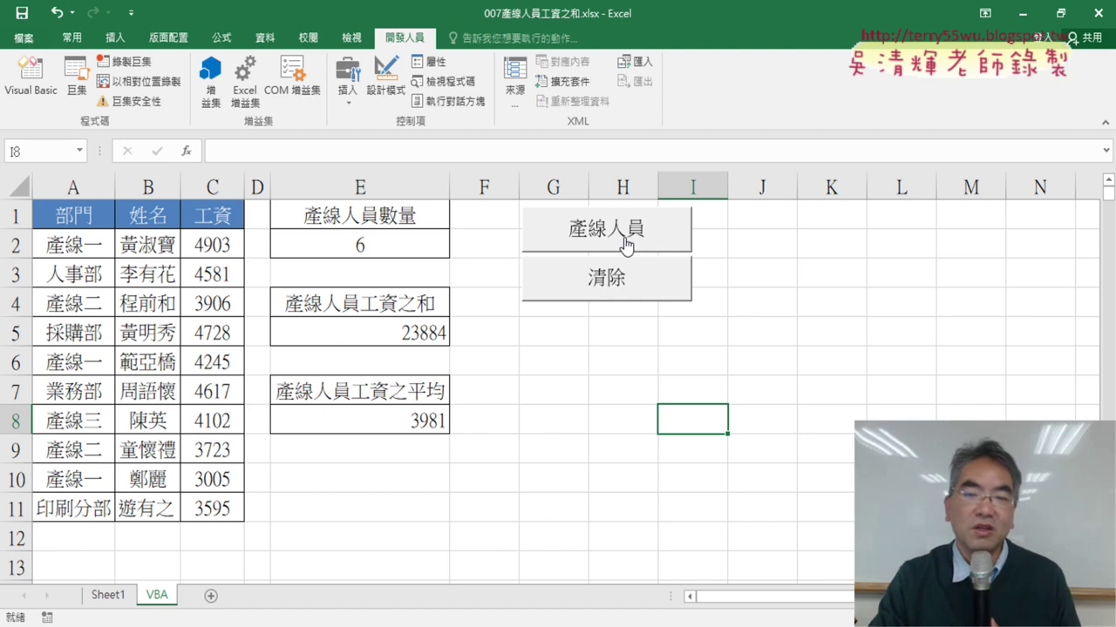
# In the Visual Basic editor, highlight the Sub 清除 procedure and its empty E2 value.
pyautogui.click(31, 94)
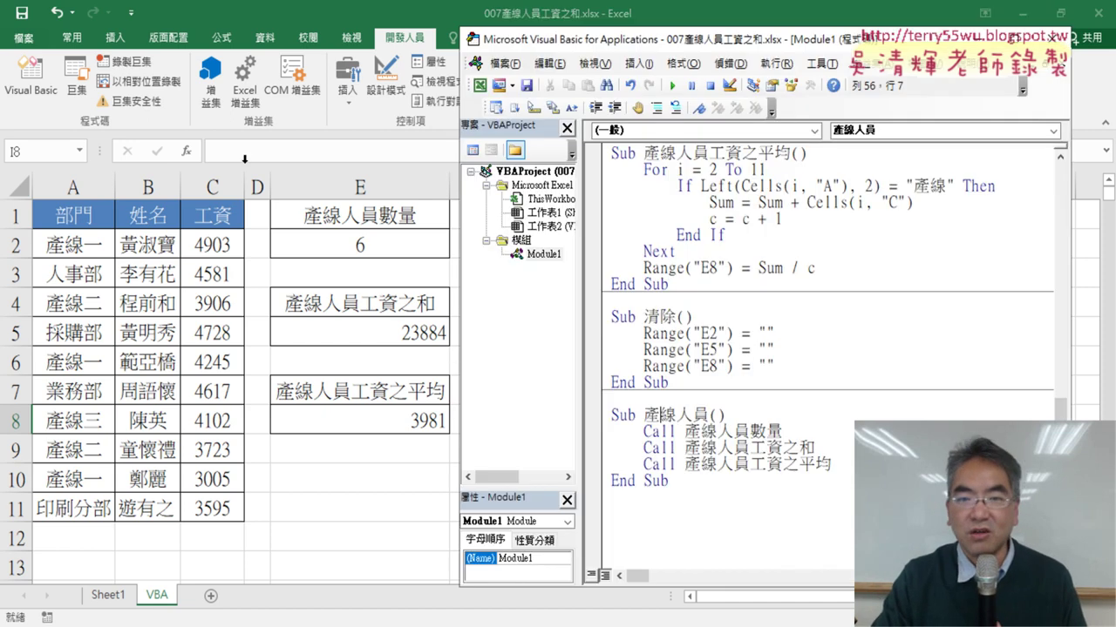
pyautogui.scroll(-1, 780, 339)
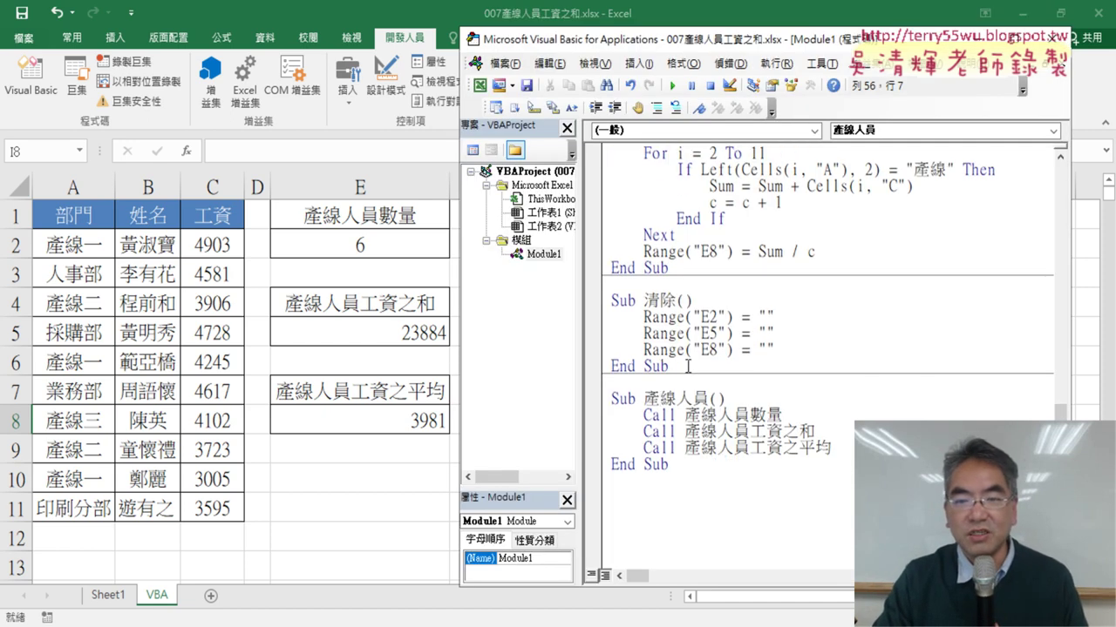
pyautogui.moveTo(688, 367); pyautogui.dragTo(612, 300)
pyautogui.moveTo(690, 53); pyautogui.dragTo(898, 54)
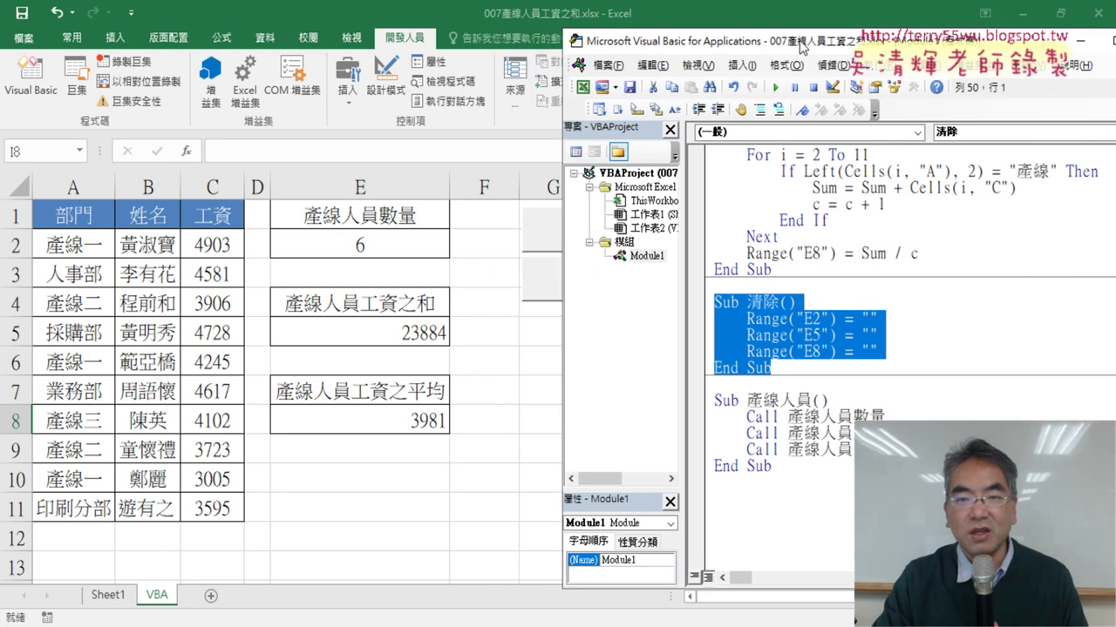
pyautogui.moveTo(964, 319); pyautogui.dragTo(982, 319)
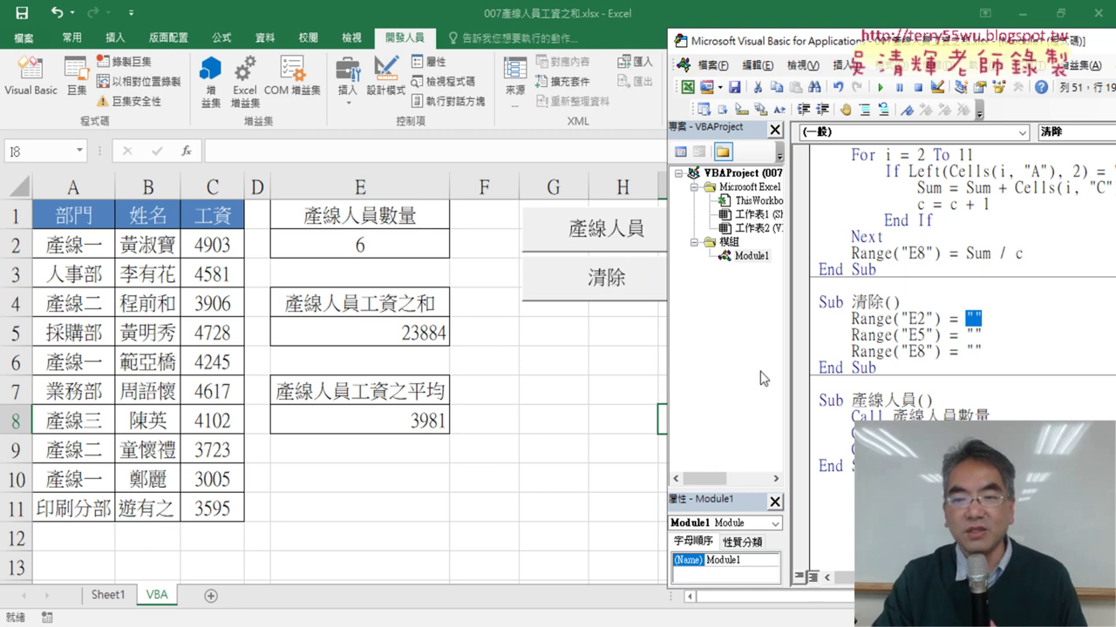
# Highlight the Sub 產線人員 header, then move the editor aside and leave it.
pyautogui.moveTo(820, 400); pyautogui.dragTo(900, 400)
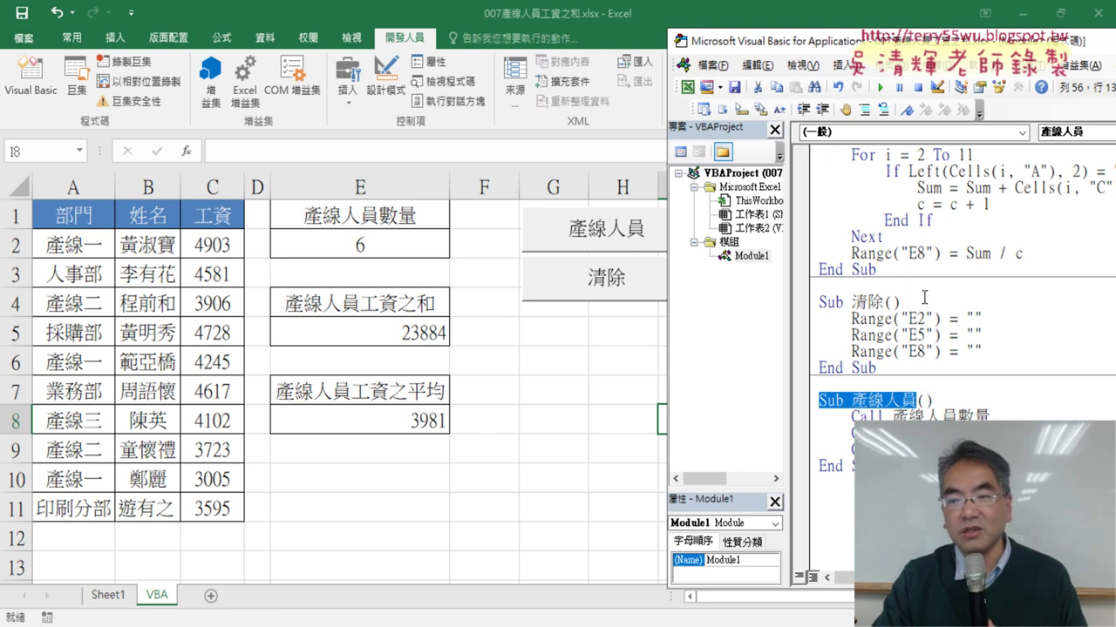
pyautogui.click(915, 433)
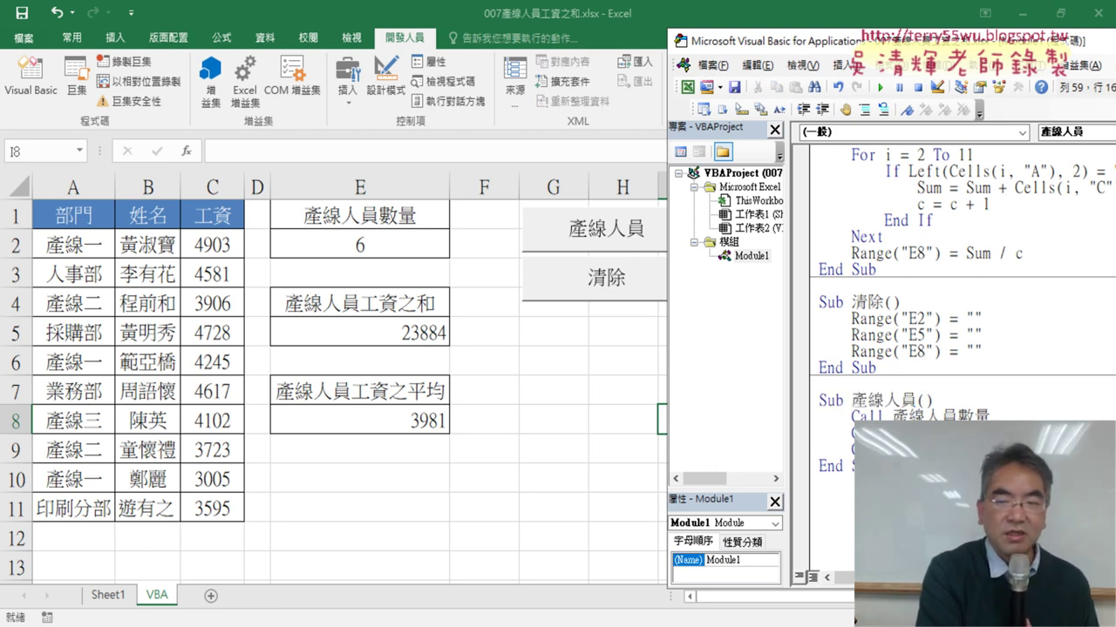
pyautogui.moveTo(880, 397); pyautogui.dragTo(666, 283)
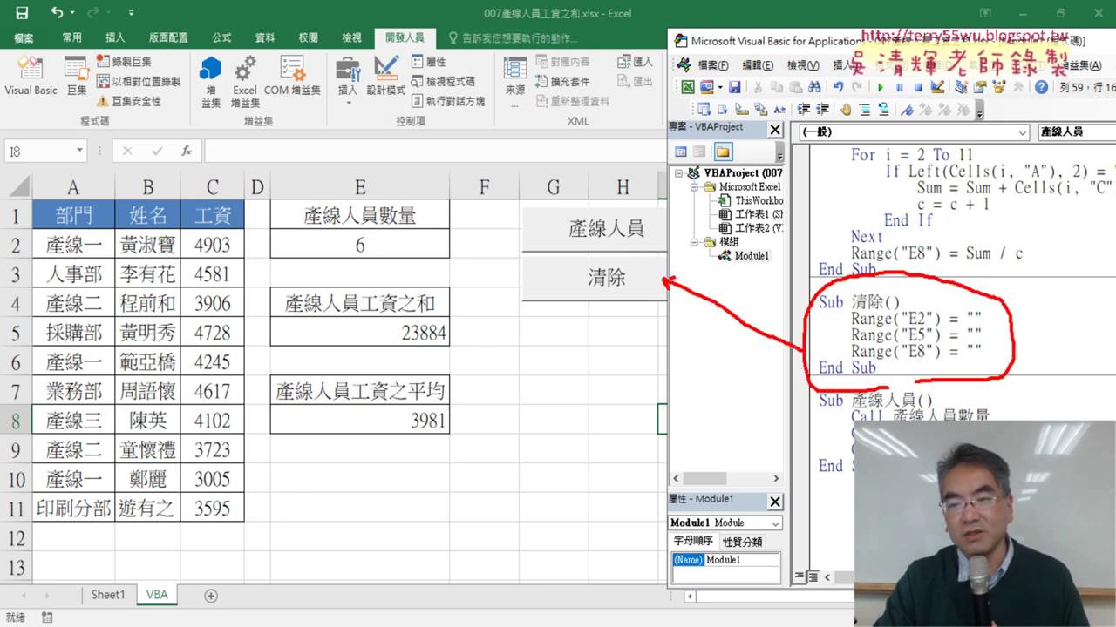
pyautogui.moveTo(871, 393); pyautogui.dragTo(967, 422)
pyautogui.moveTo(778, 440)
pyautogui.mouseDown()
pyautogui.moveTo(564, 246)
pyautogui.moveTo(563, 260)
pyautogui.mouseUp()
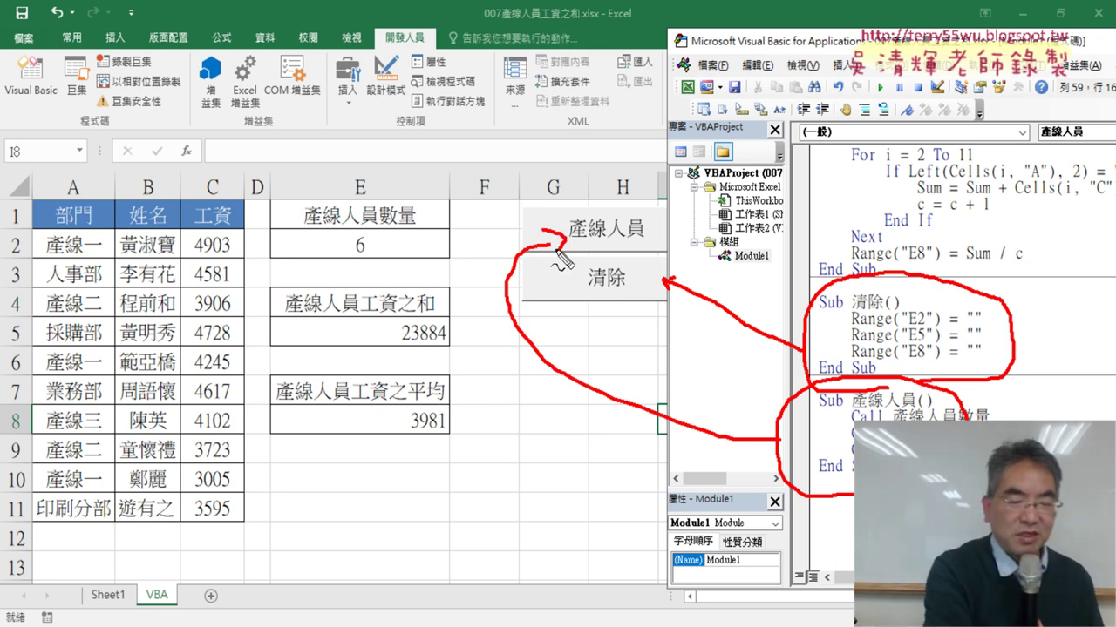
pyautogui.press('Escape')
# Return to the worksheet and switch to Sheet1, showing the same results 6, 23884 and 3981.
pyautogui.click(575, 382)
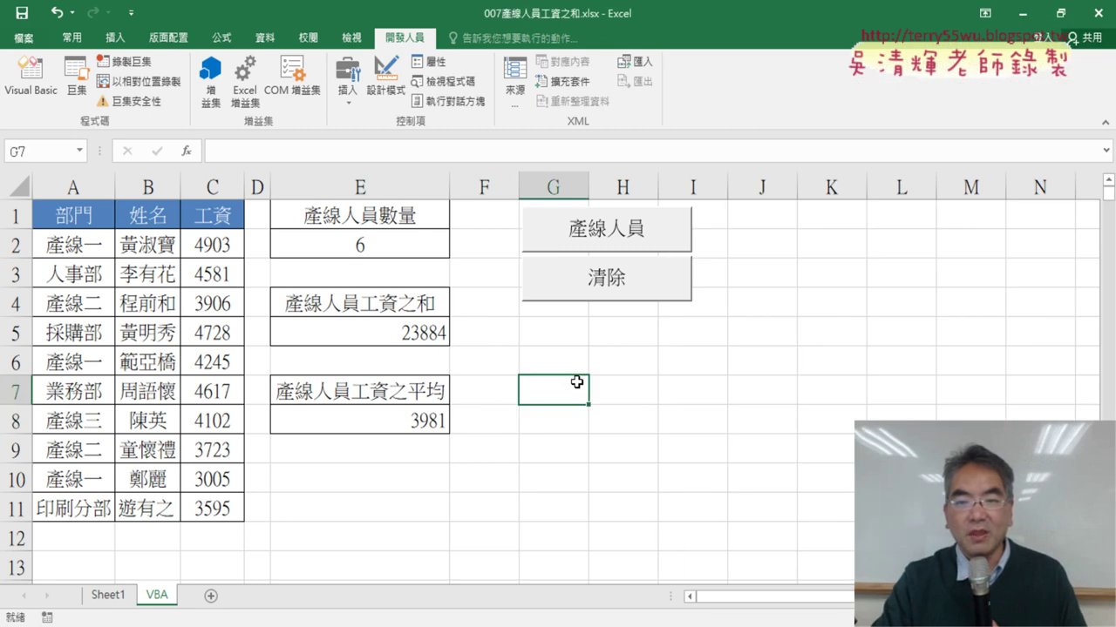
pyautogui.hotkey('ctrl', 'pageup')
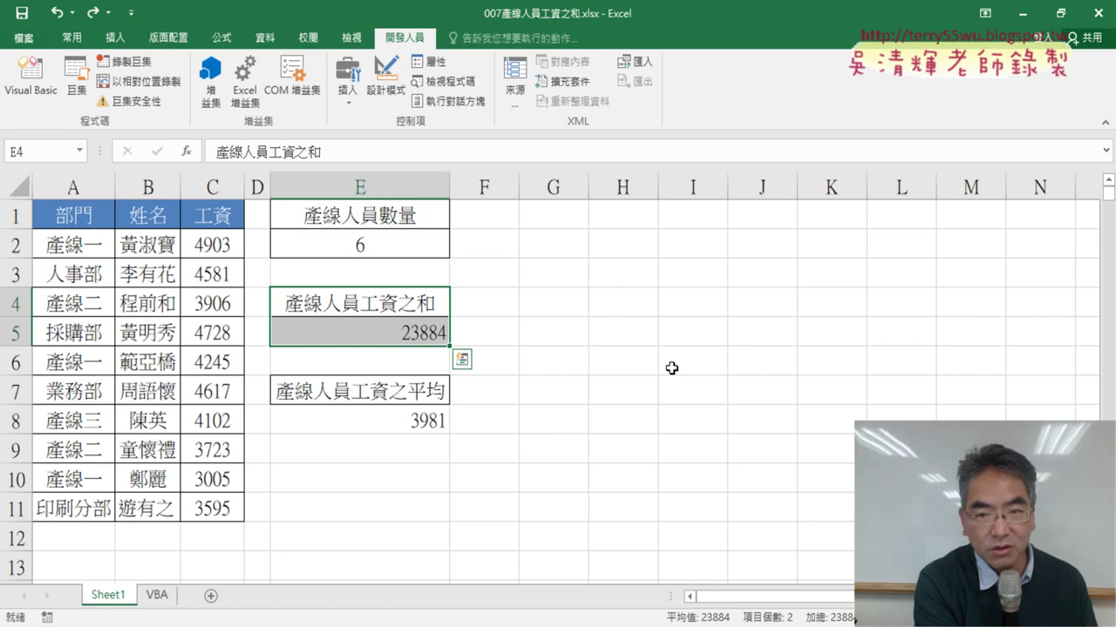
pyautogui.click(671, 369)
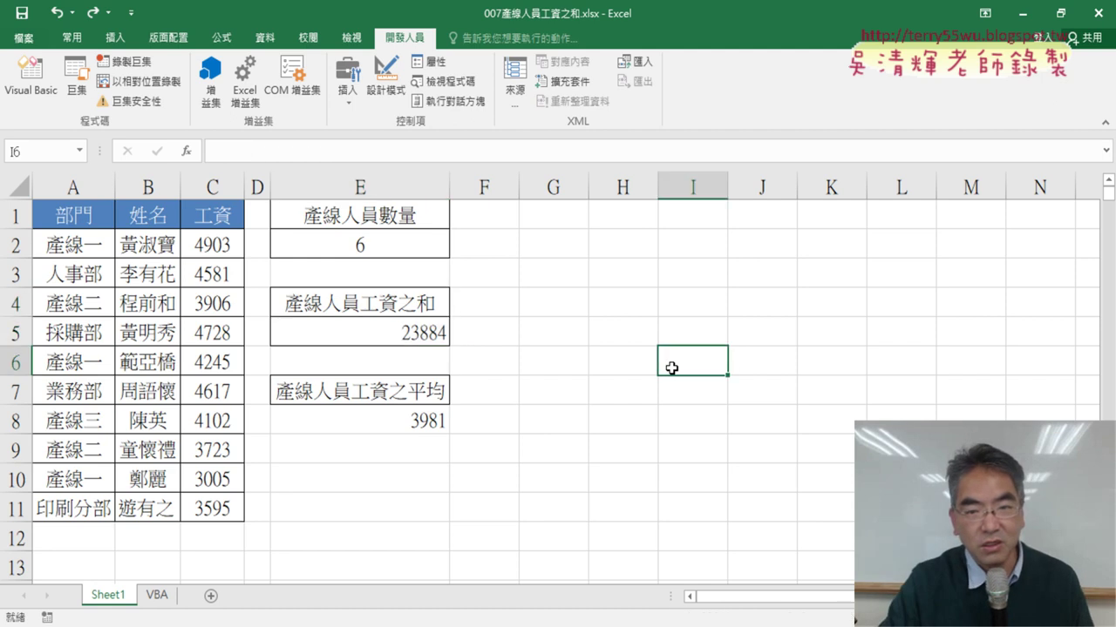